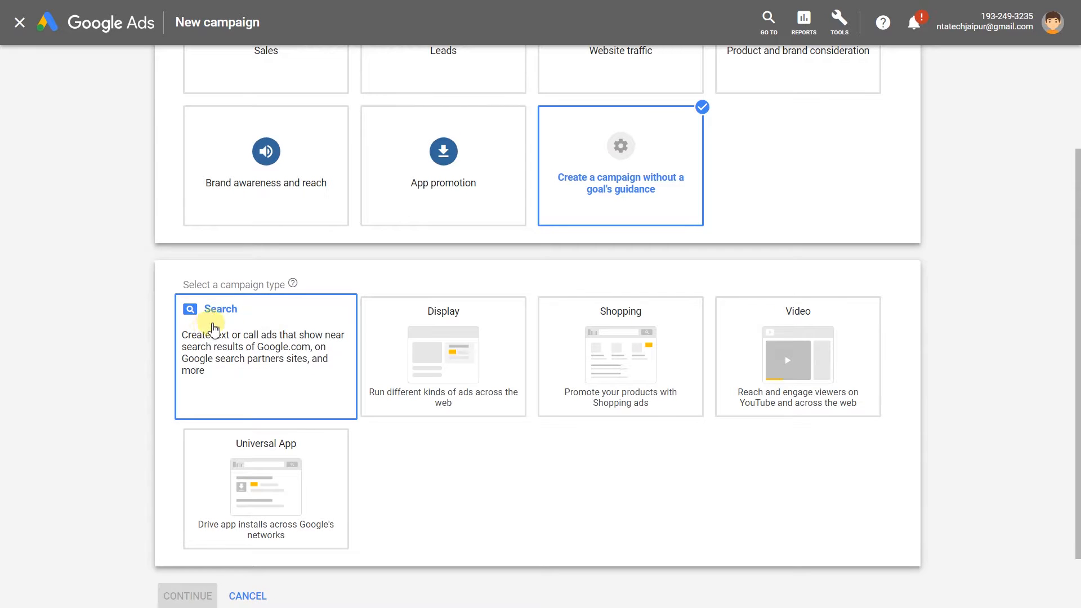
Pick a Search campaign aimed at Website visits and Phone calls, leaving App downloads unticked.
click(289, 327)
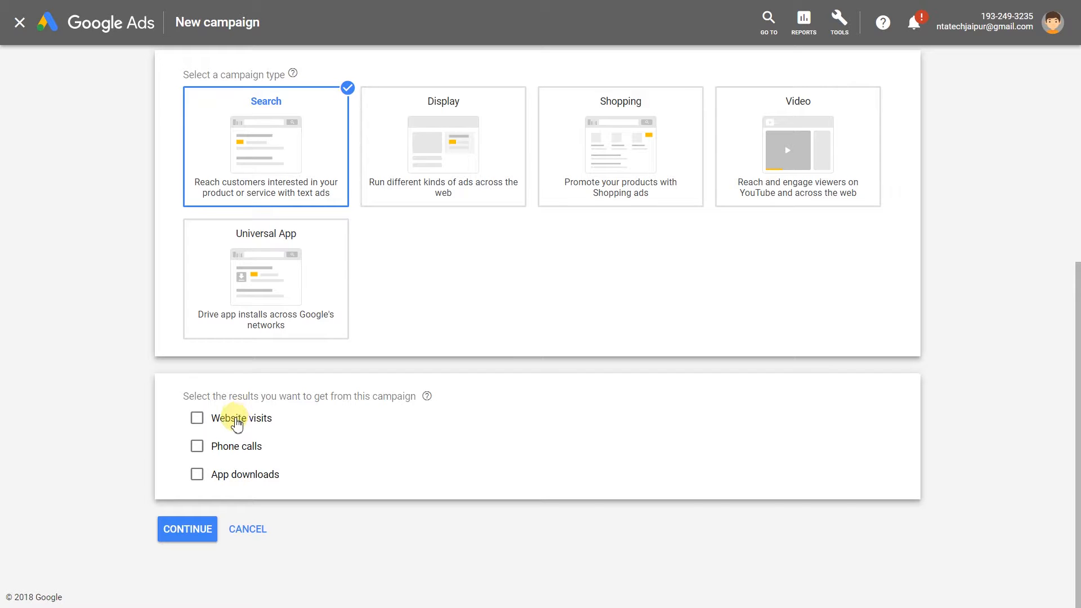
click(235, 422)
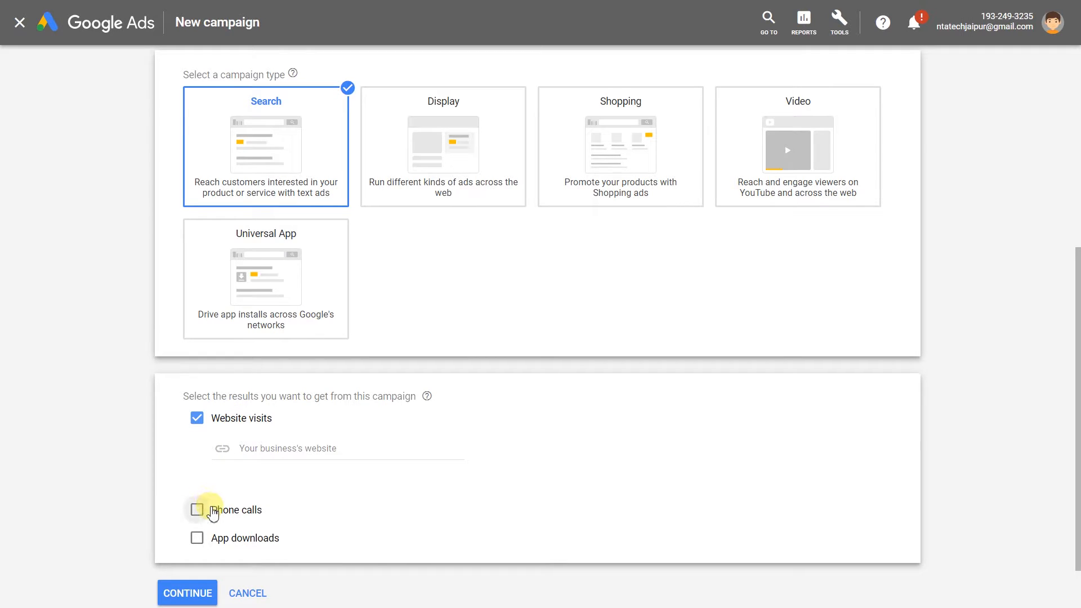
click(201, 509)
scroll(158, 483, down, 2)
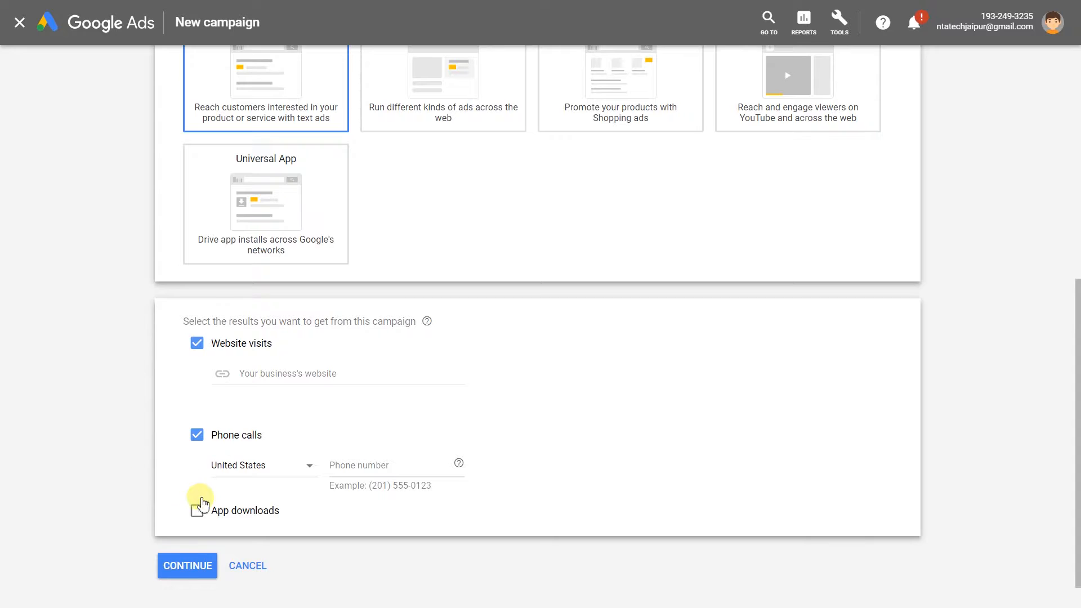
click(217, 514)
scroll(177, 493, down, 3)
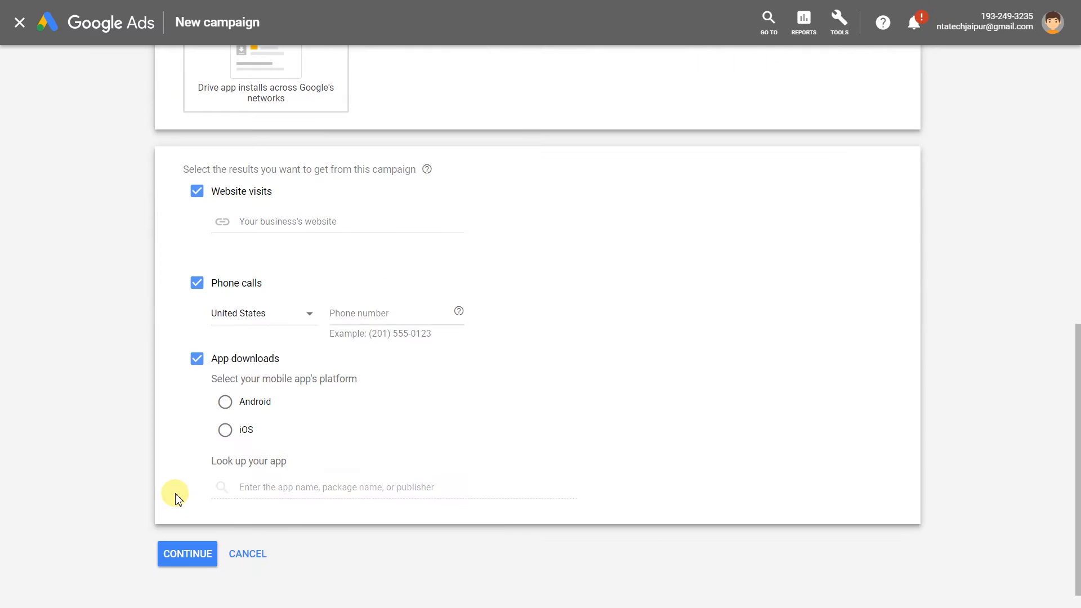
click(194, 361)
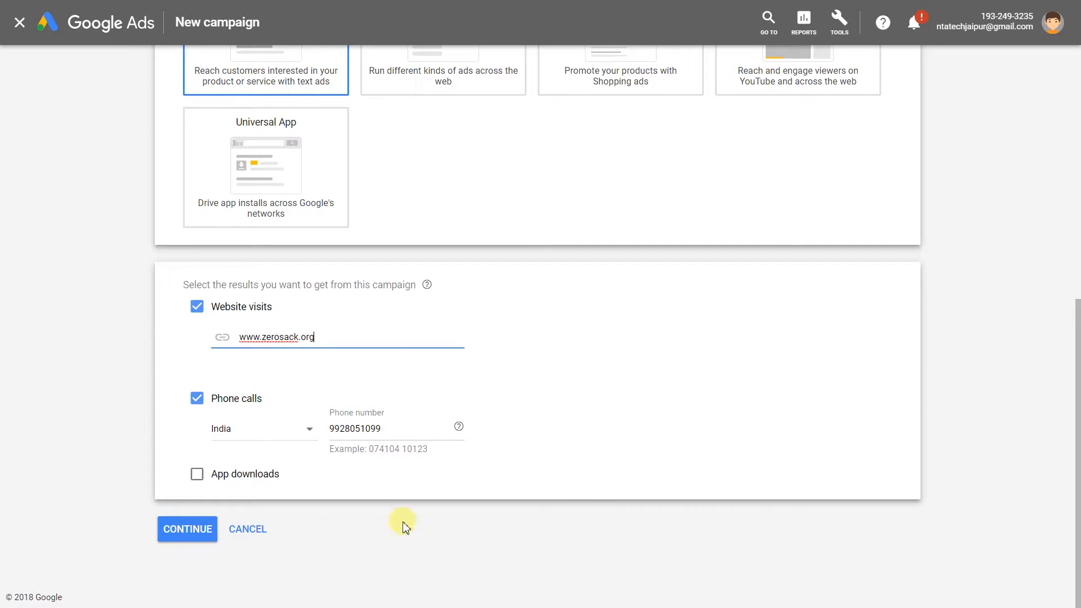
click(199, 531)
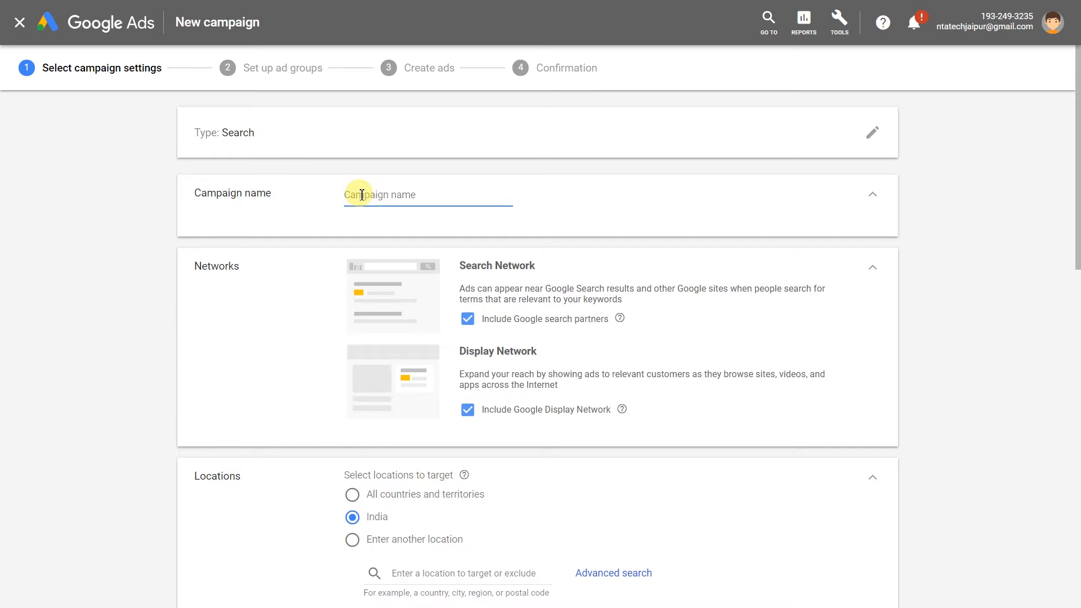
Name the campaign 'Company #1 (10-08-18)' and untick Include Google Display Network.
text(co)
text(10-08-18))
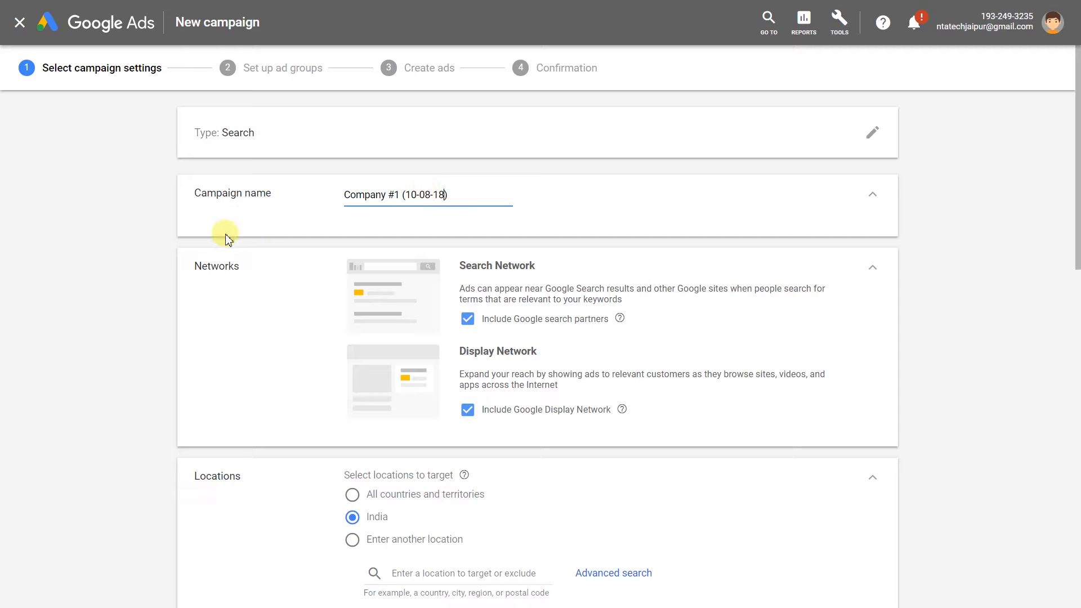
scroll(149, 237, down, 1)
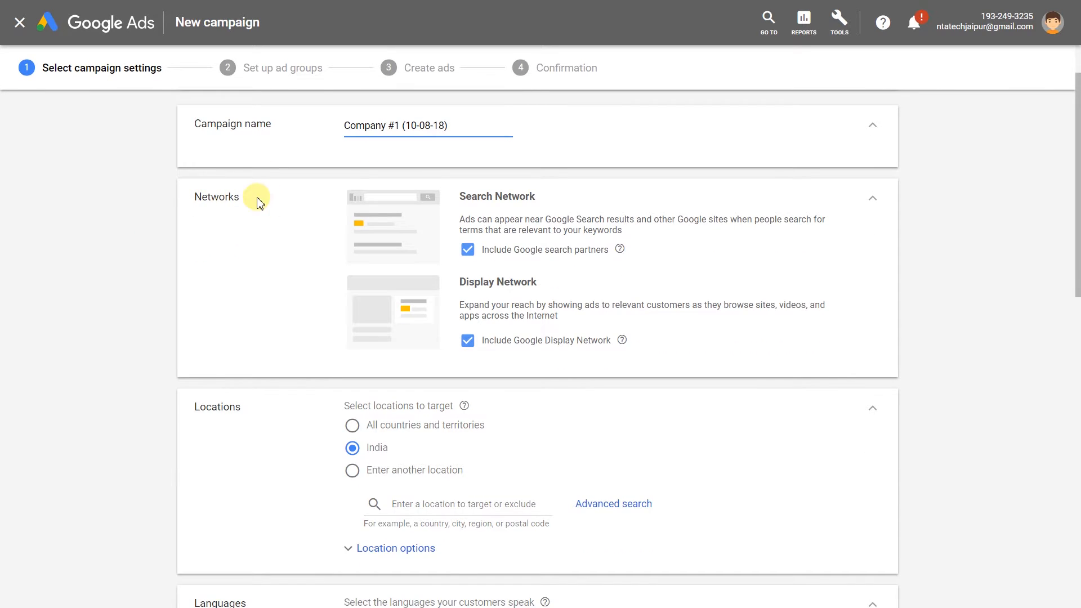
drag(457, 196, 539, 195)
click(556, 212)
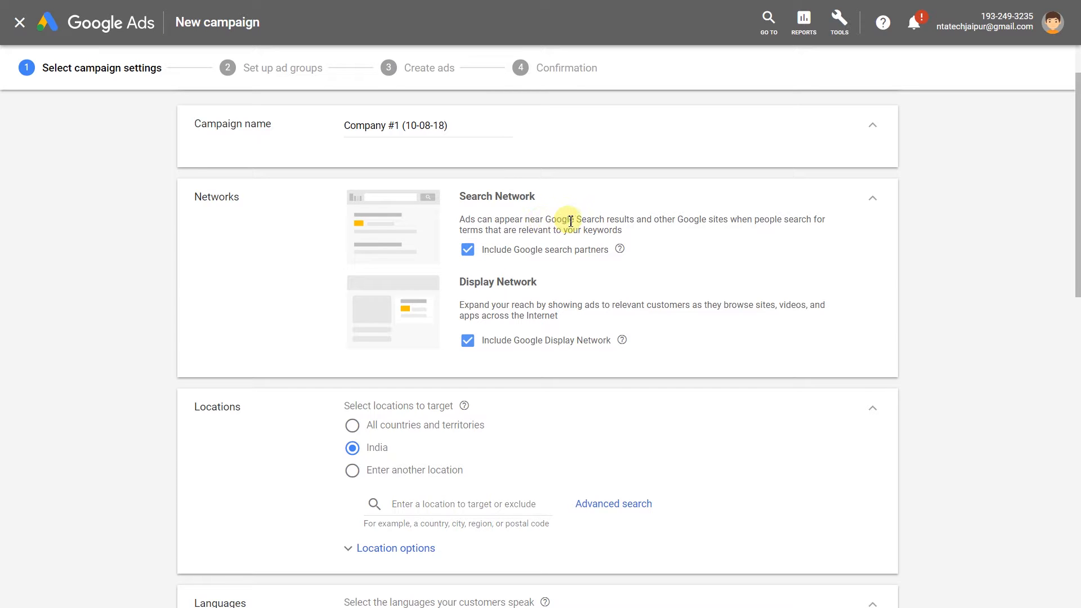
drag(459, 219, 633, 236)
drag(458, 292, 540, 288)
drag(465, 306, 565, 306)
click(671, 342)
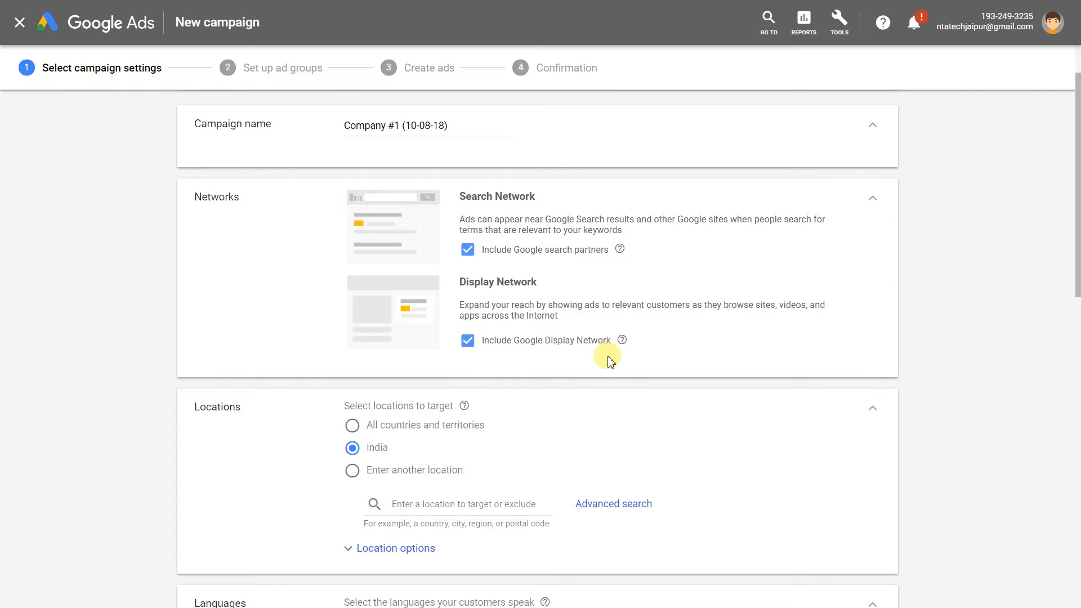
click(471, 342)
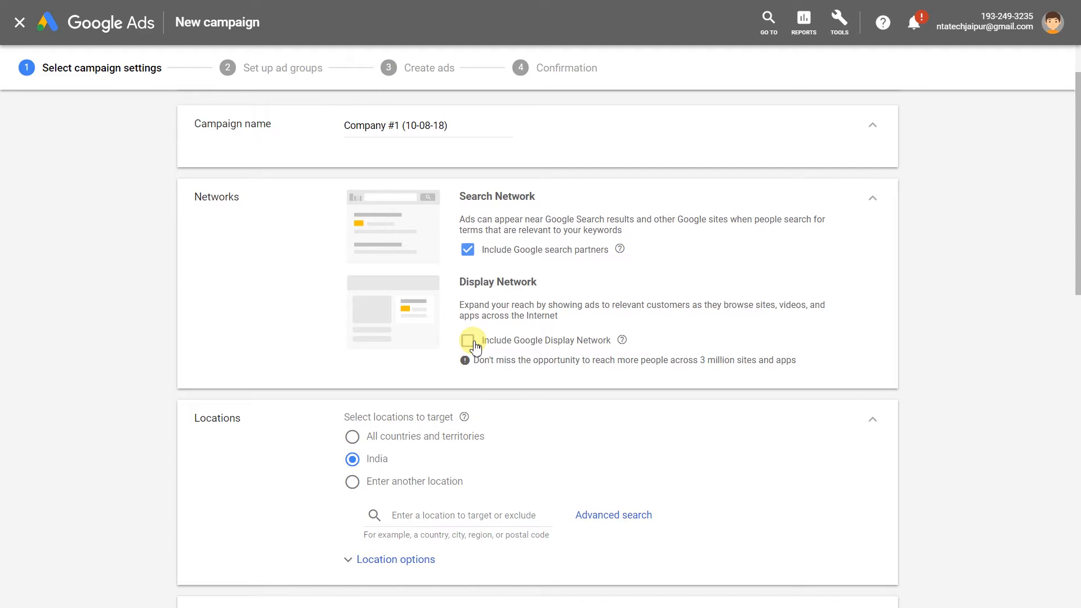
Re-include the Display Network and set India as the only targeted location, dropping United States.
click(474, 343)
scroll(294, 330, down, 2)
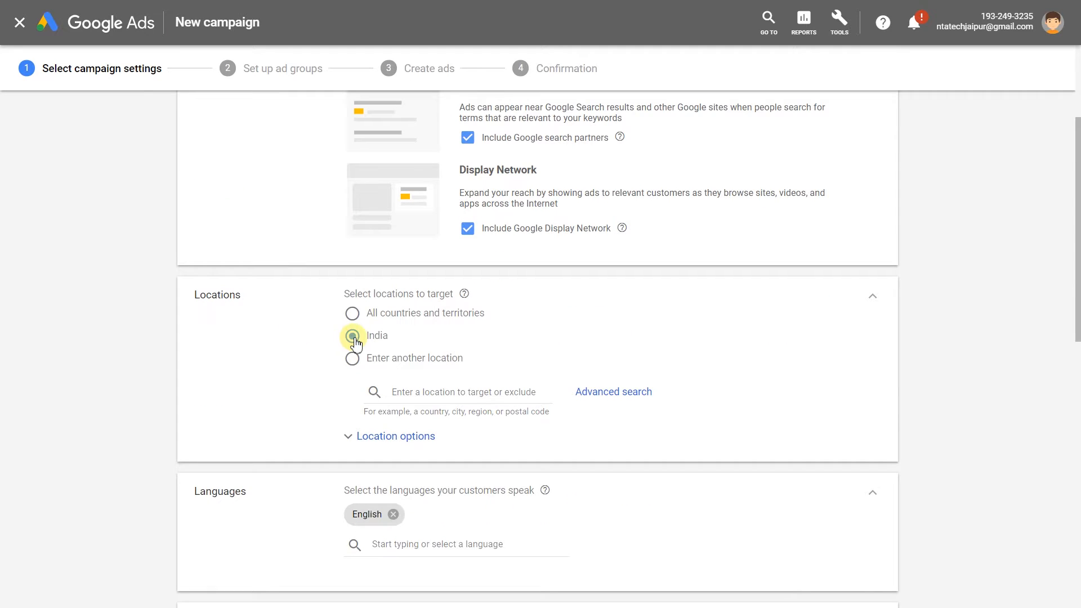
scroll(337, 343, down, 1)
click(479, 351)
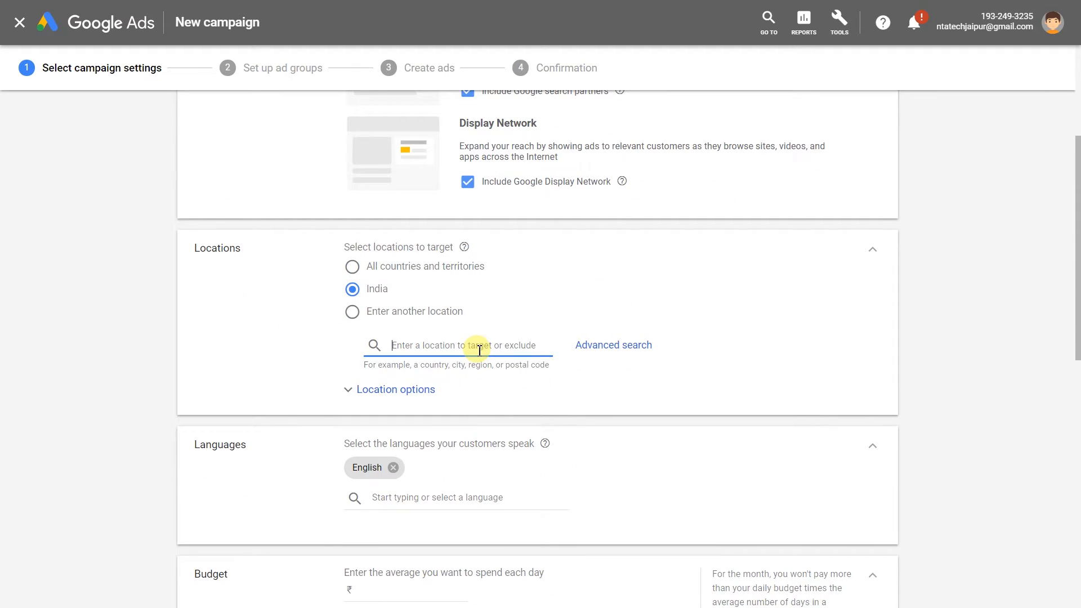
text(austri)
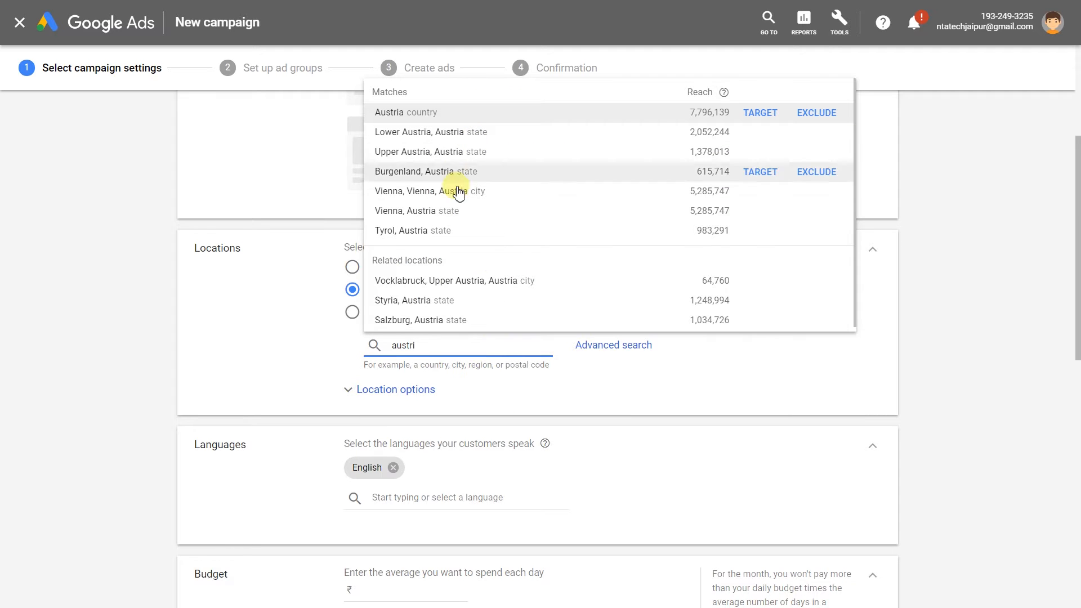
key(BackSpace)
key(BackSpace)
key(BackSpace)
key(BackSpace)
key(BackSpace)
key(BackSpace)
text(usa)
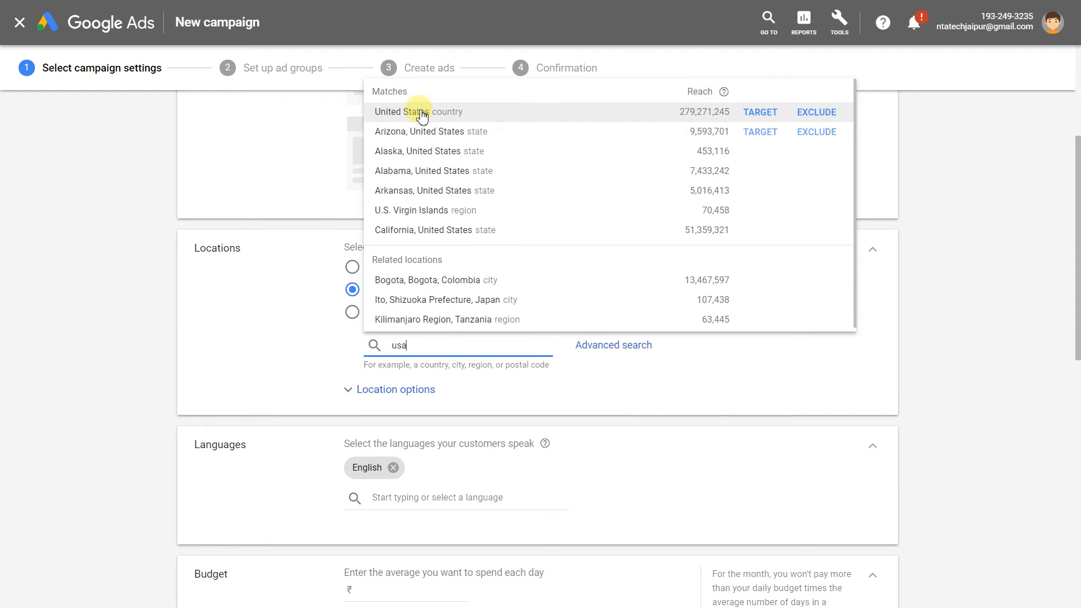
click(419, 113)
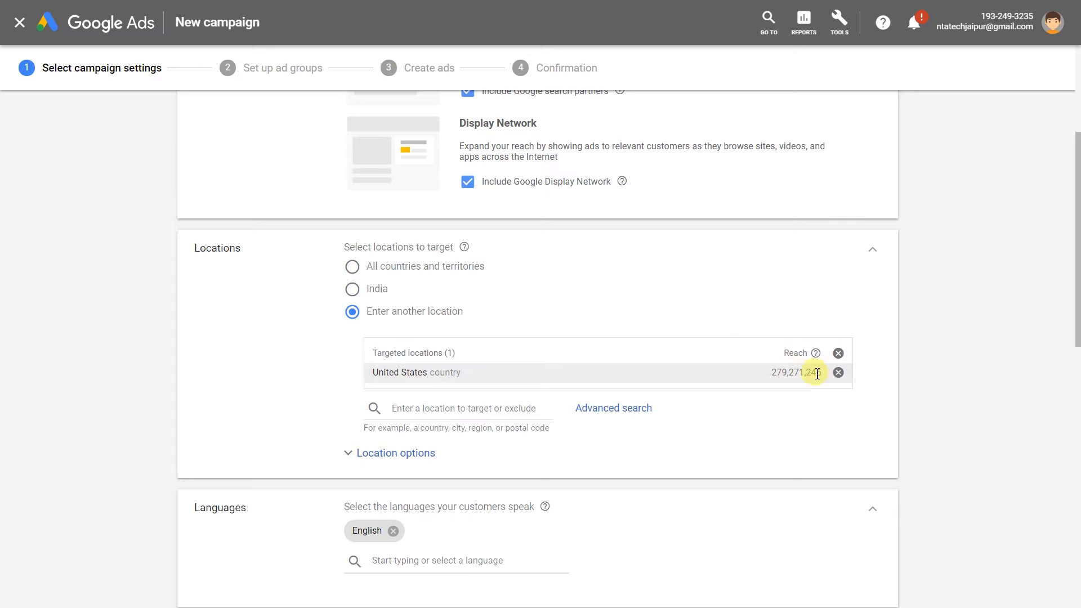
click(838, 353)
click(377, 289)
Collapse the Locations, Networks and Languages sections to their India, network and English summaries.
scroll(264, 338, down, 3)
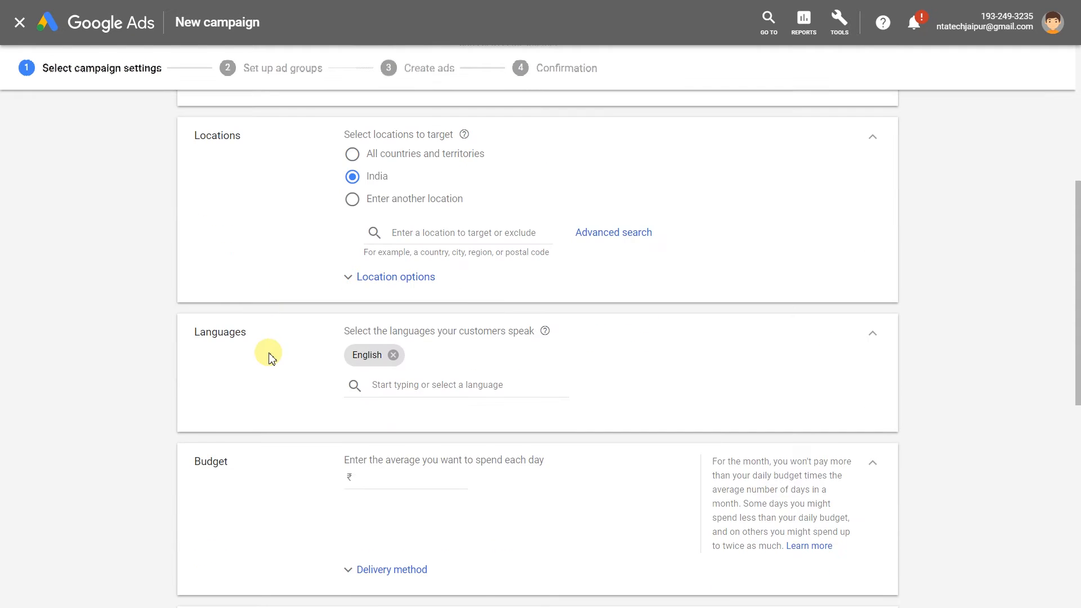
click(351, 259)
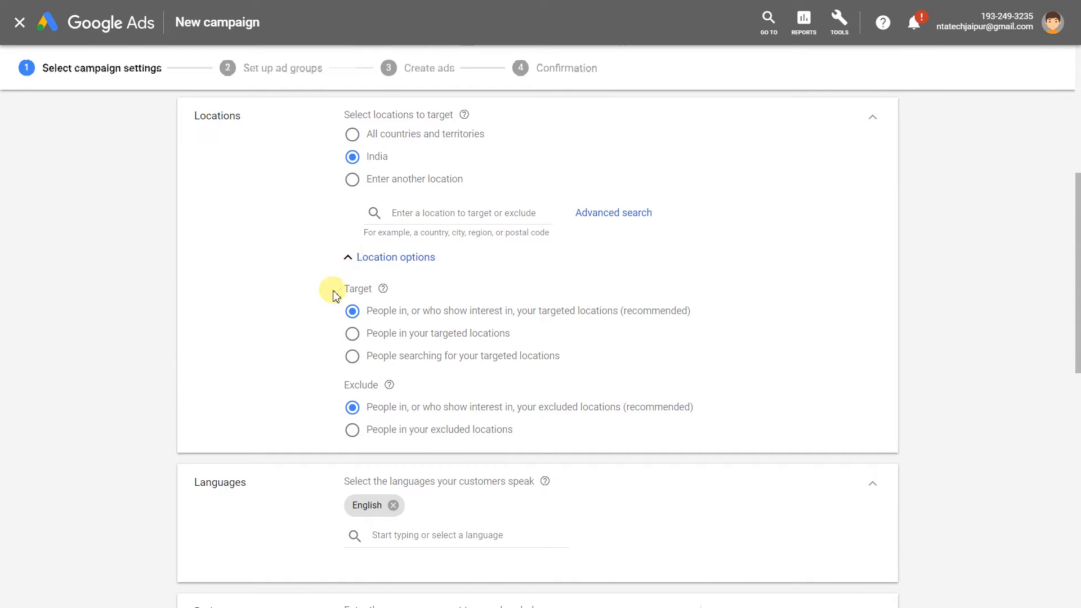
click(352, 257)
scroll(323, 272, down, 1)
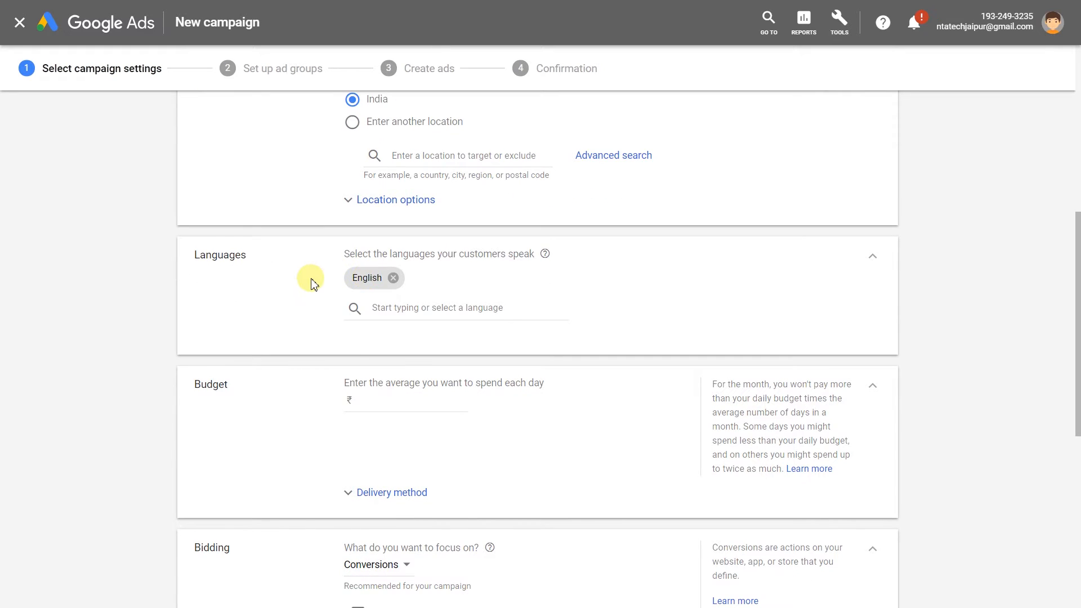
scroll(313, 283, up, 4)
click(872, 254)
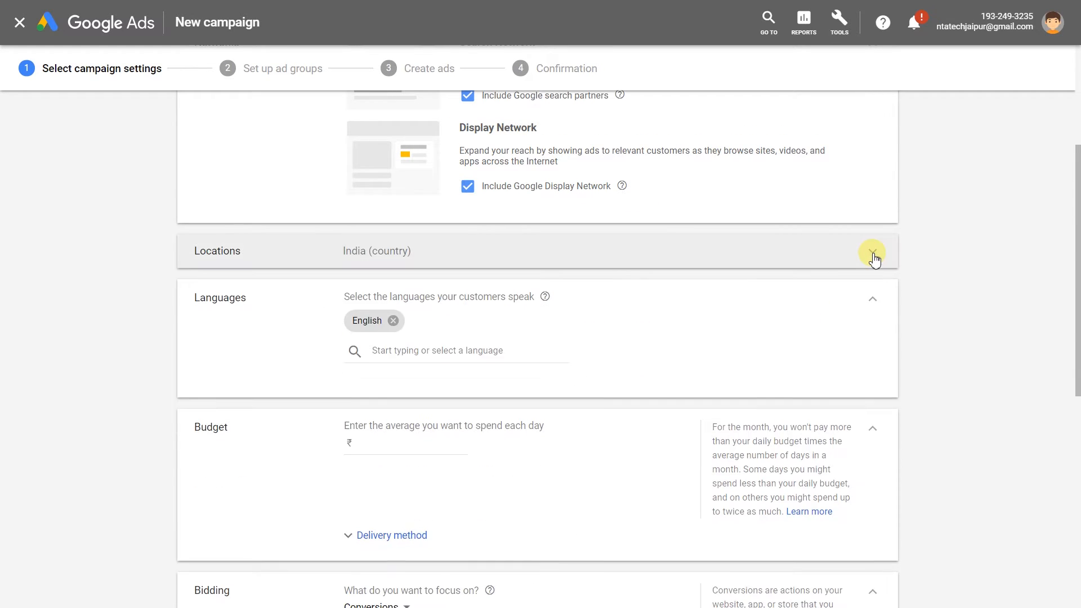
scroll(873, 258, up, 2)
click(876, 170)
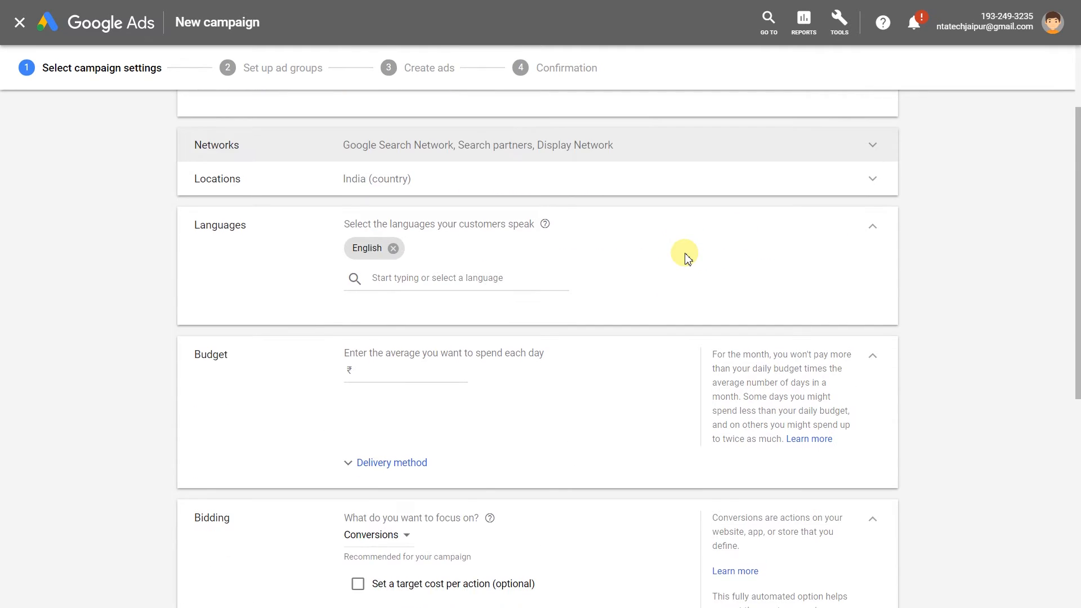
click(872, 237)
Enter a daily budget of ₹100.00 and collapse Budget to its summary.
click(425, 289)
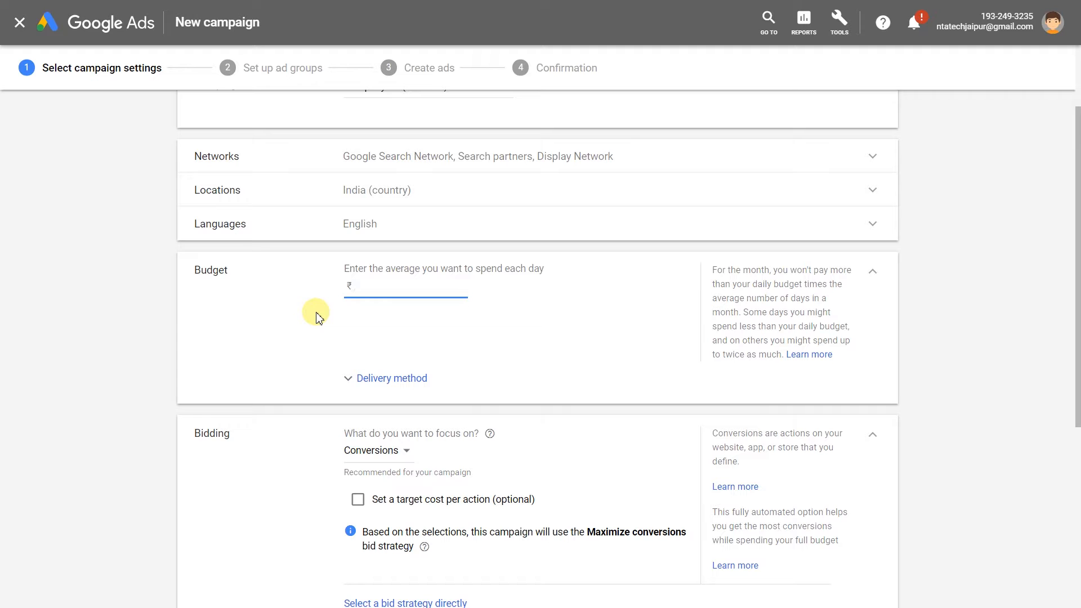
click(350, 381)
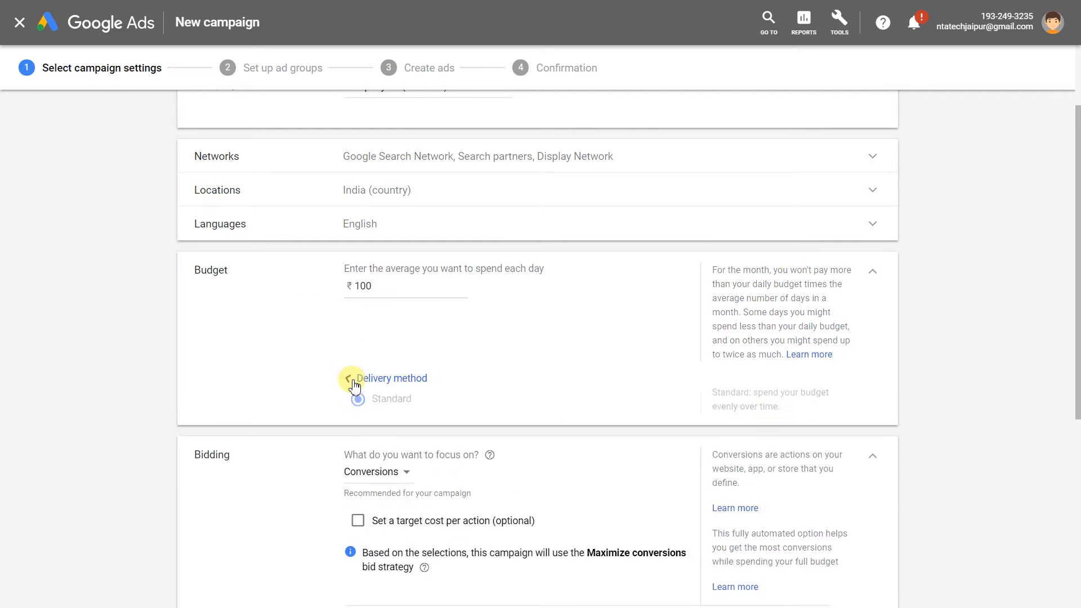
click(350, 385)
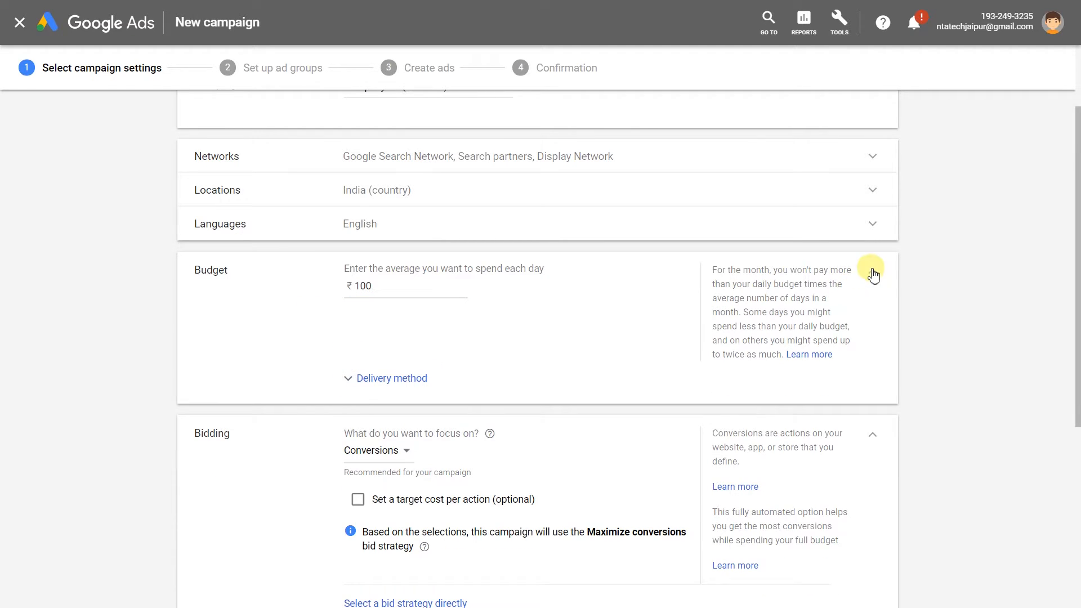
drag(343, 267, 544, 269)
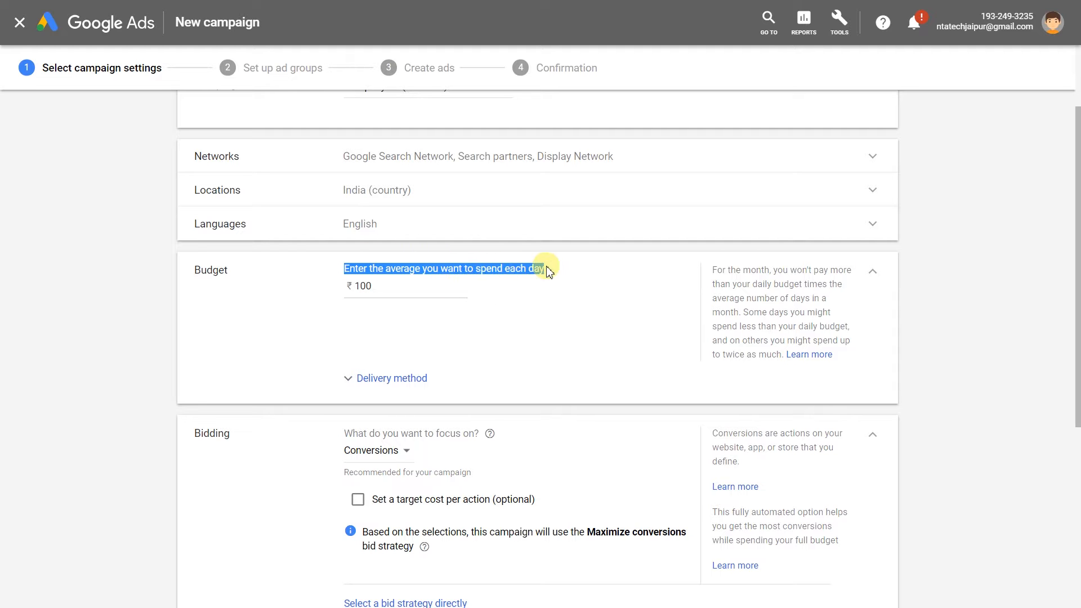
click(560, 321)
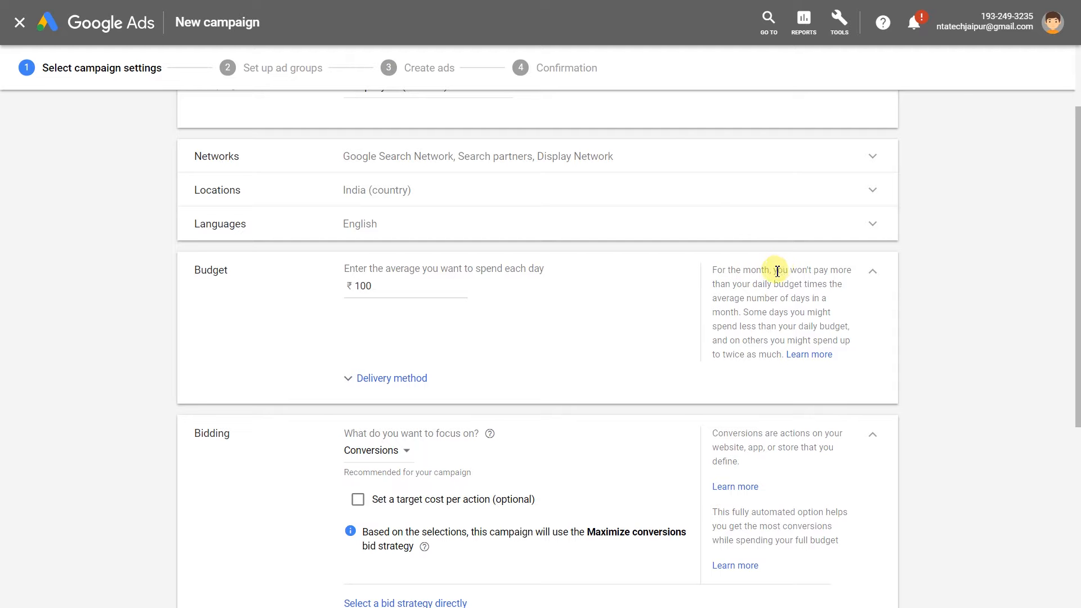
drag(777, 271, 746, 312)
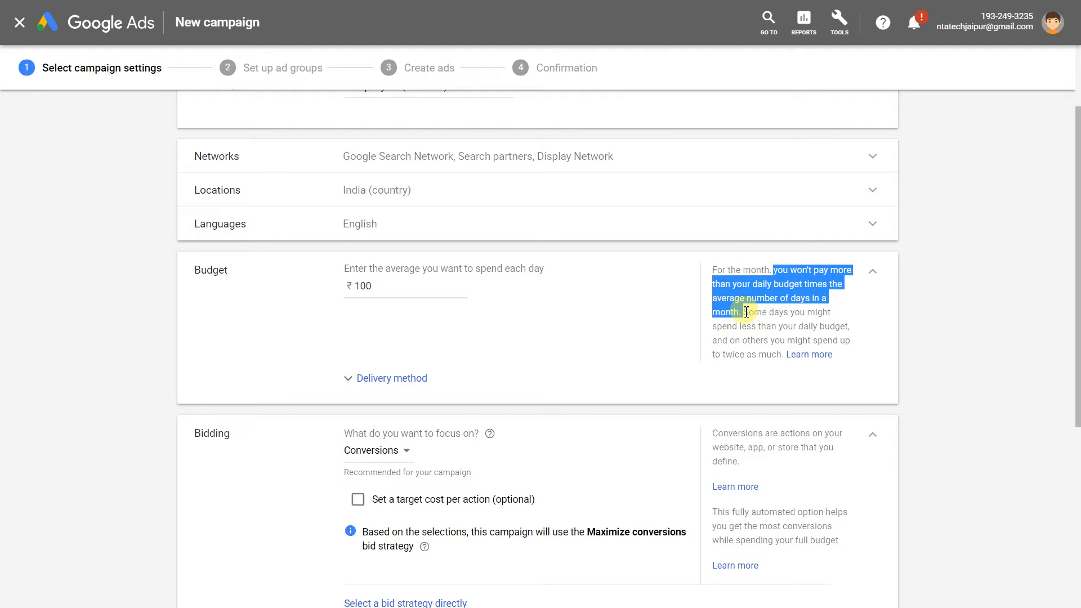
click(677, 302)
click(872, 271)
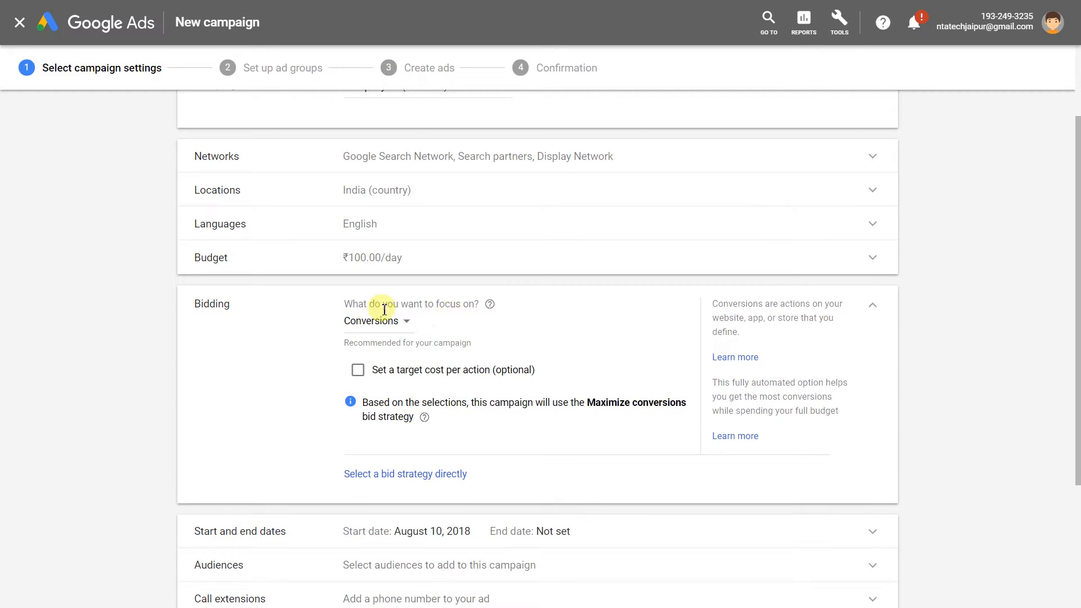
Review the bidding focus options and the Target CPA toggle, leaving Conversions unchanged.
drag(344, 303, 474, 299)
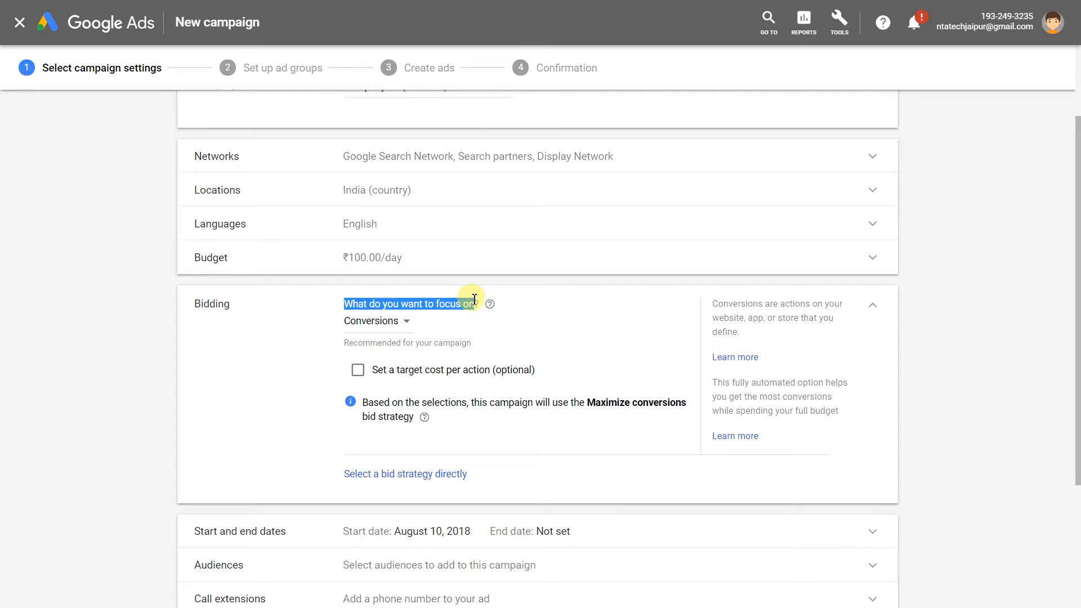
click(471, 311)
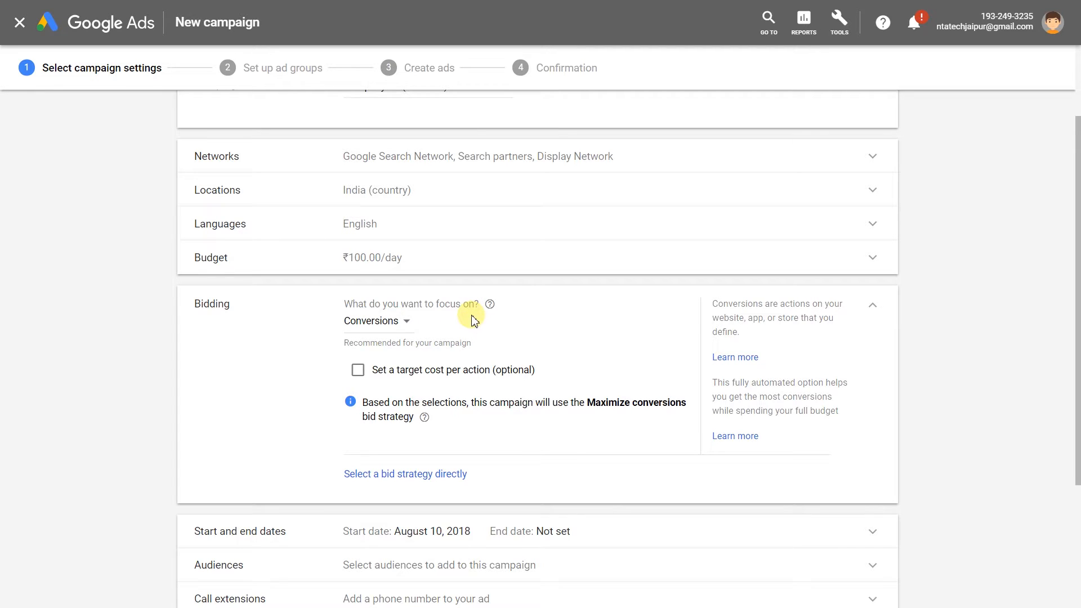
click(401, 324)
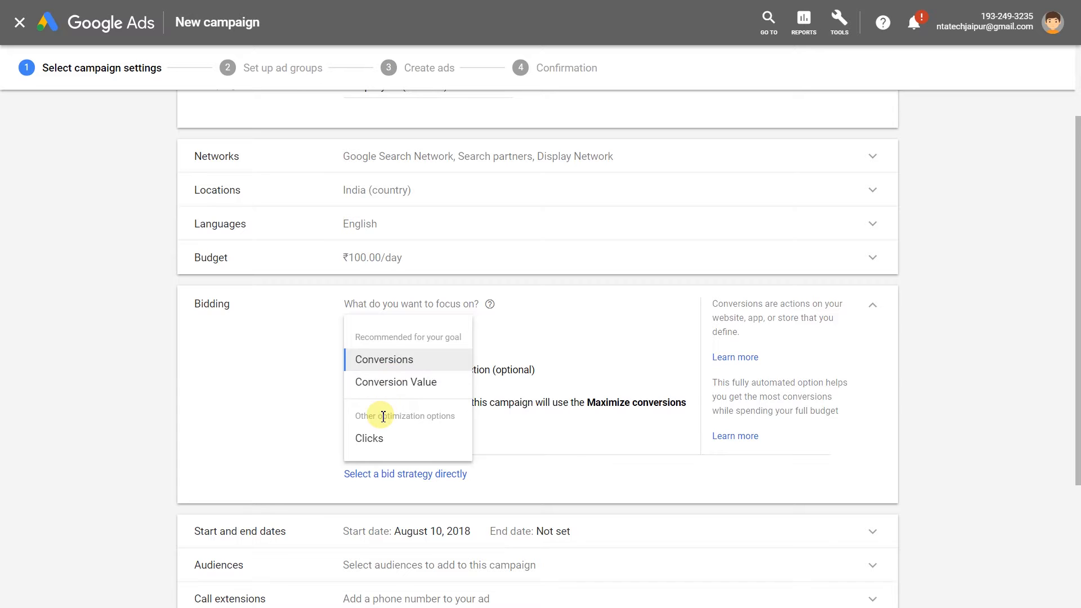
mouse_move(405, 360)
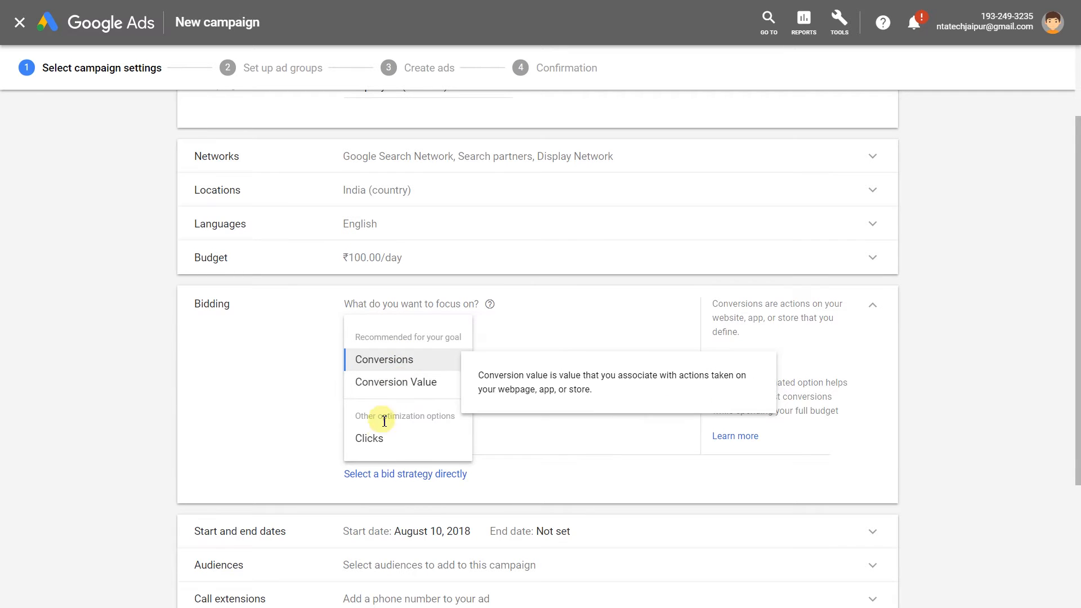
click(370, 439)
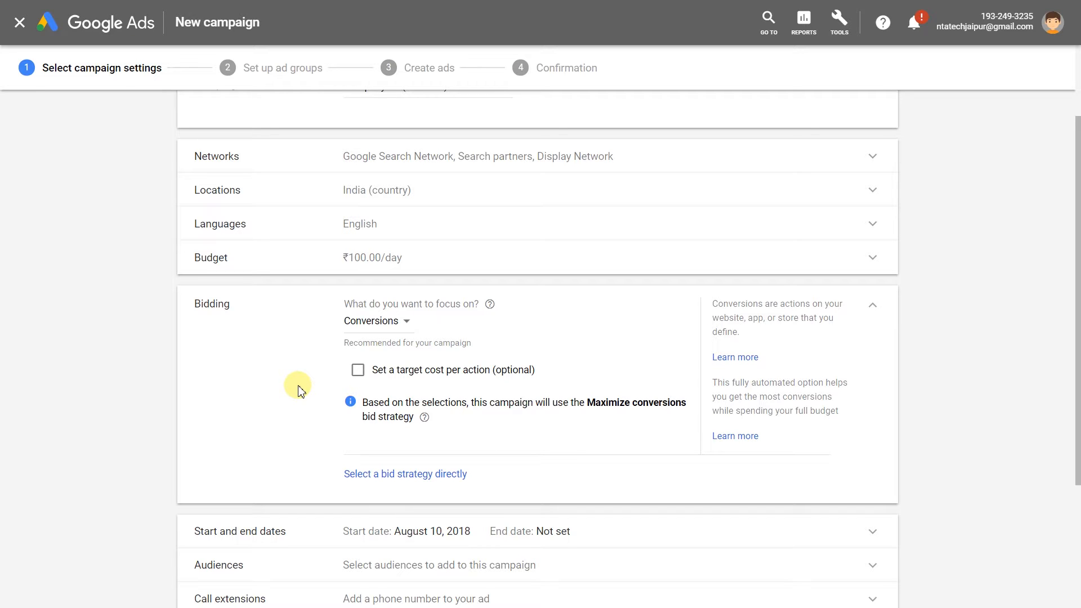
click(357, 371)
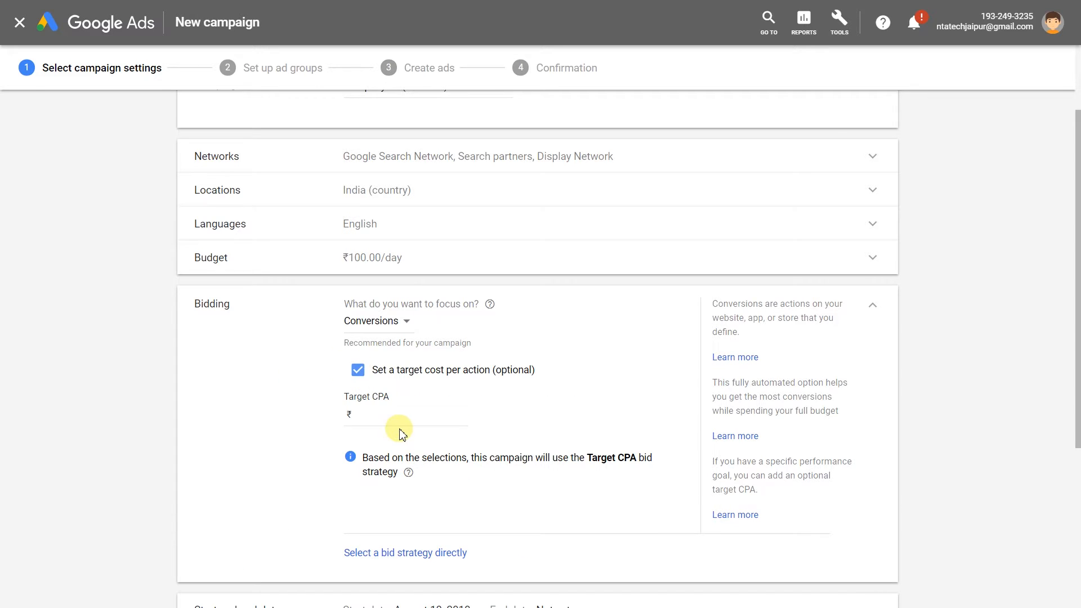
click(405, 417)
click(362, 374)
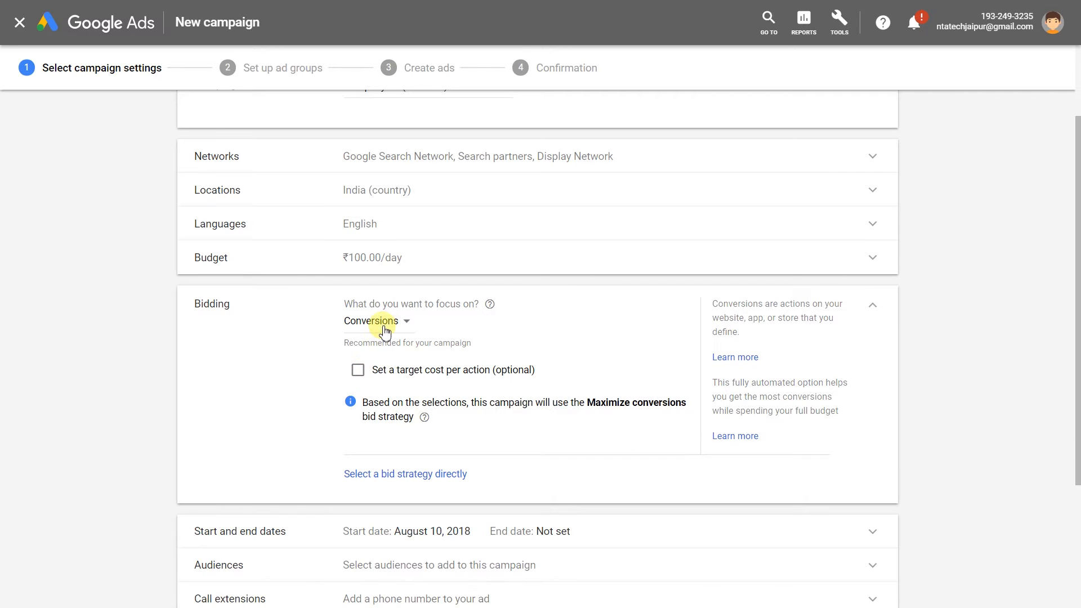
Switch the bidding focus to Clicks with a ₹10 maximum CPC bid limit.
click(378, 320)
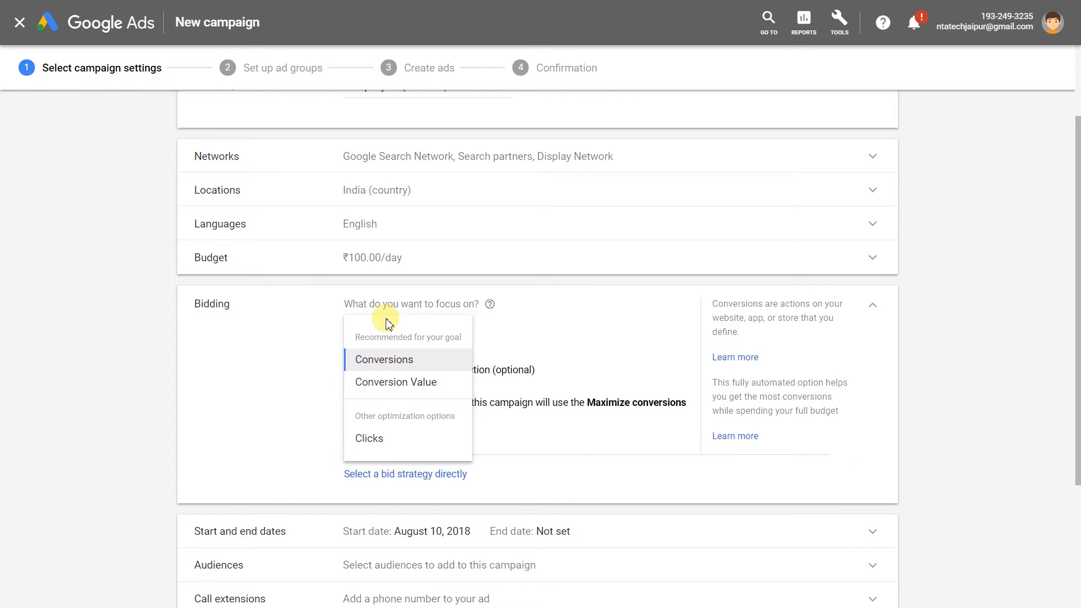
click(370, 438)
click(391, 391)
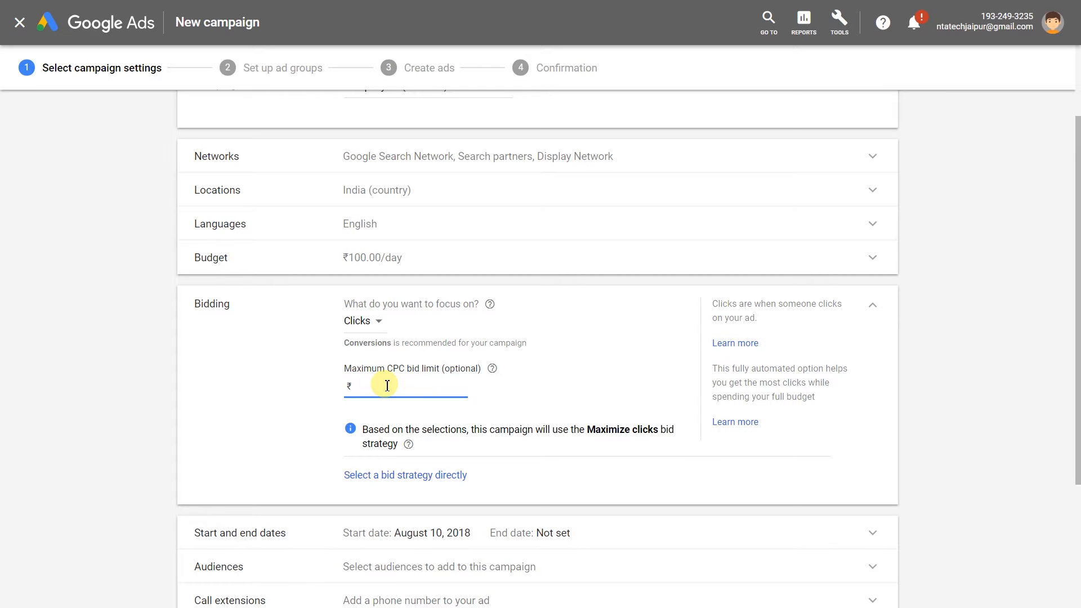
text(10)
click(297, 387)
click(219, 308)
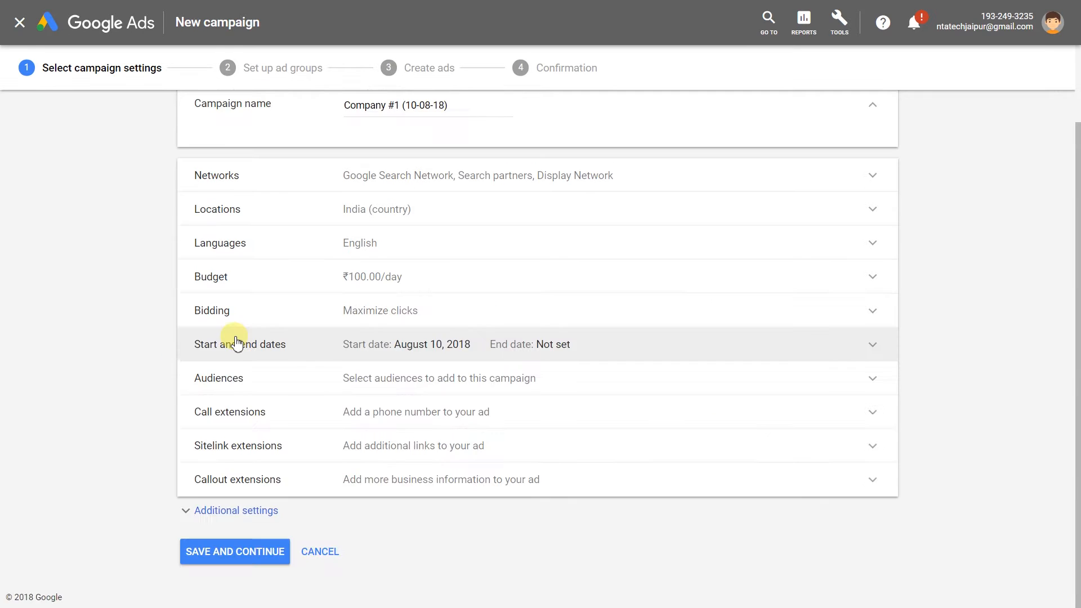
click(237, 340)
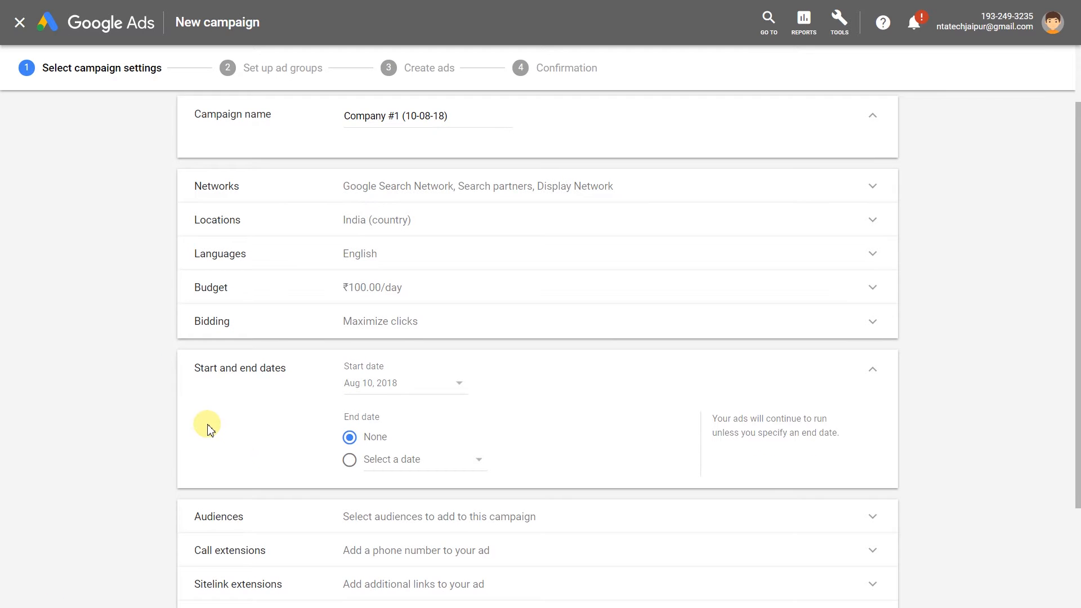
scroll(207, 425, down, 1)
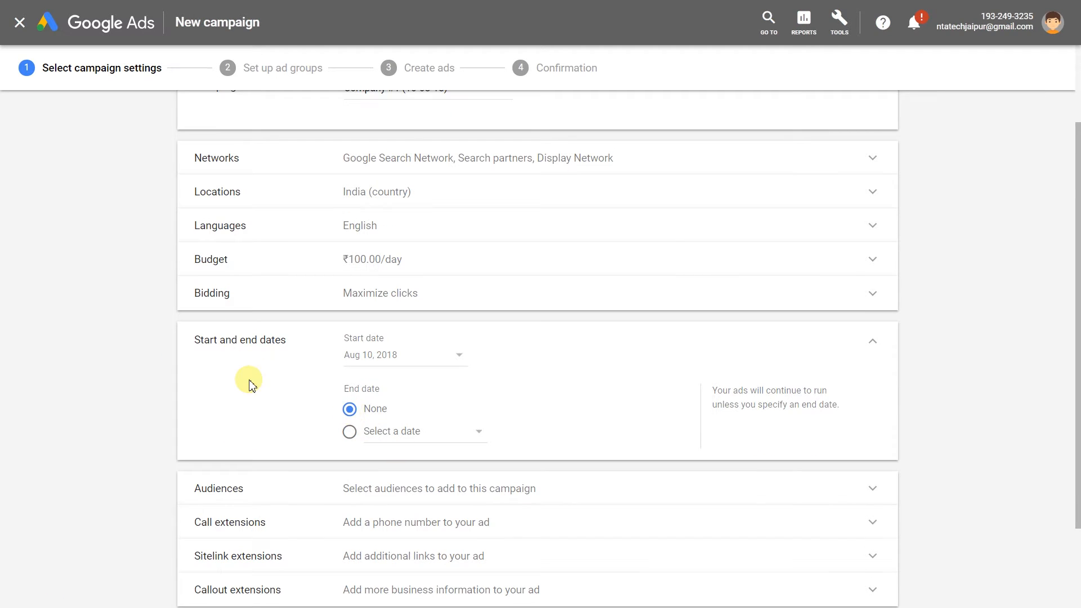
scroll(265, 423, down, 1)
click(268, 435)
scroll(245, 468, down, 3)
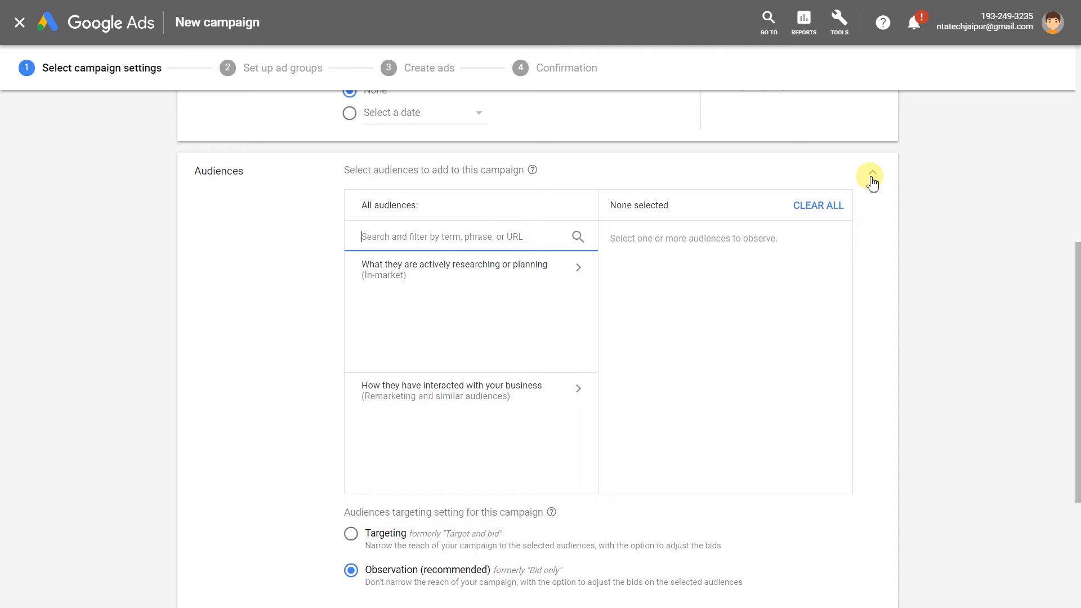
click(872, 179)
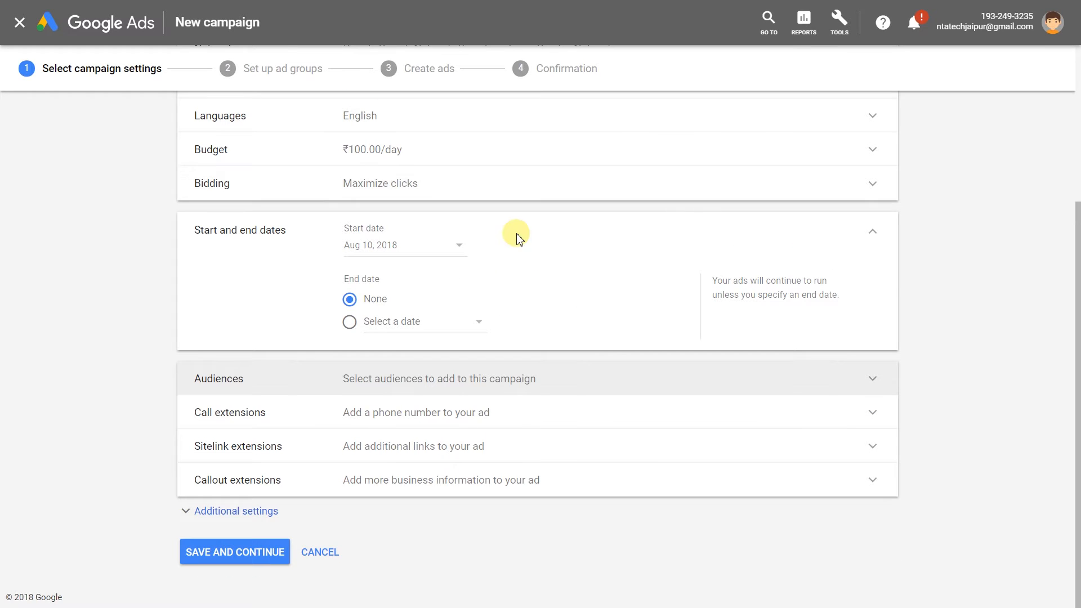
click(351, 416)
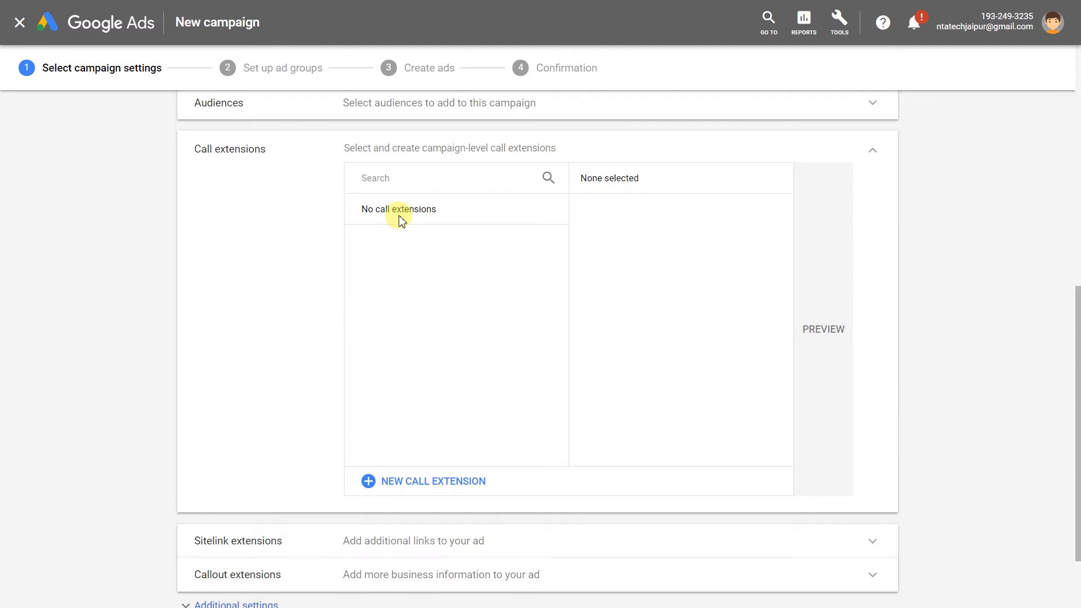
click(393, 480)
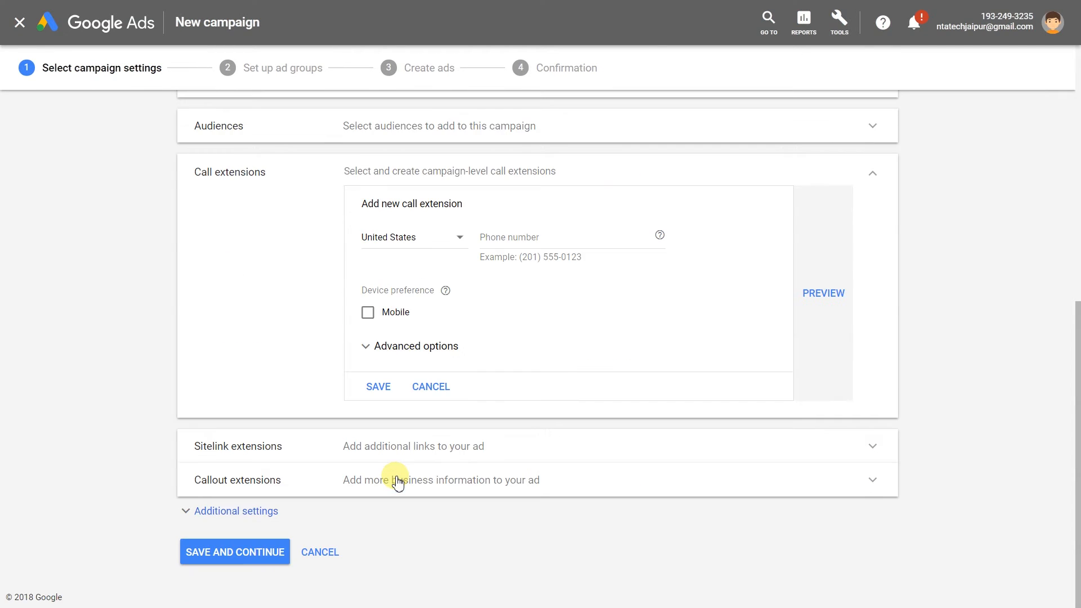
scroll(270, 246, up, 2)
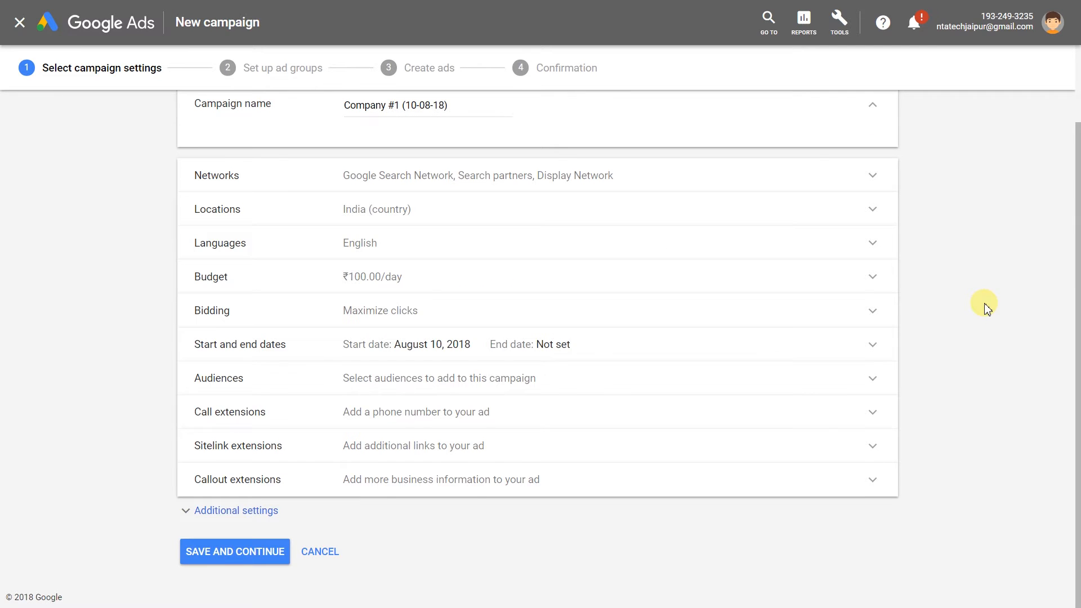
click(374, 480)
scroll(282, 521, down, 3)
scroll(281, 521, up, 3)
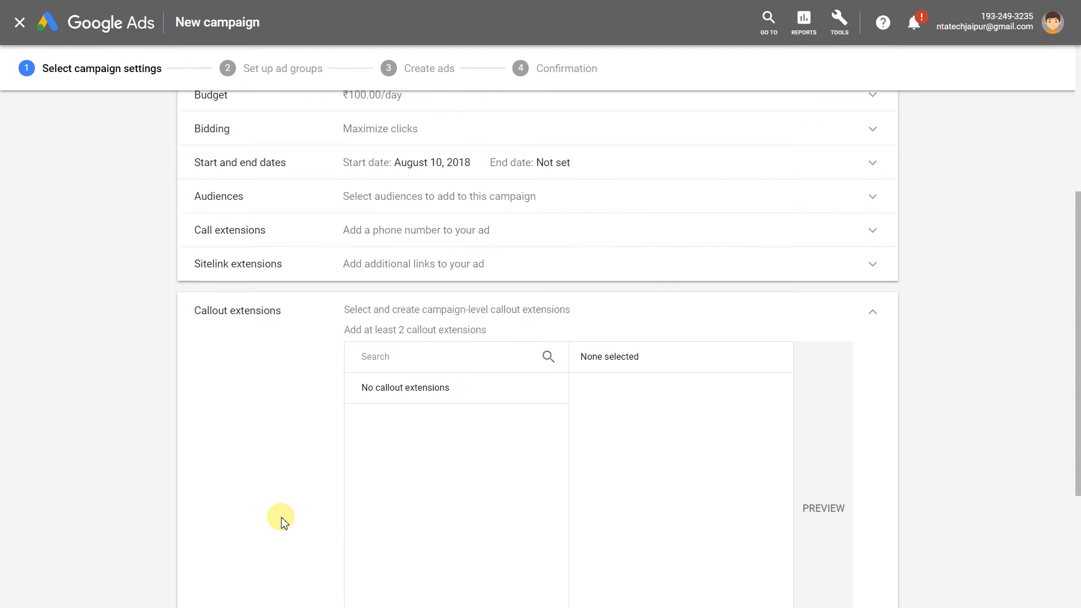
click(876, 314)
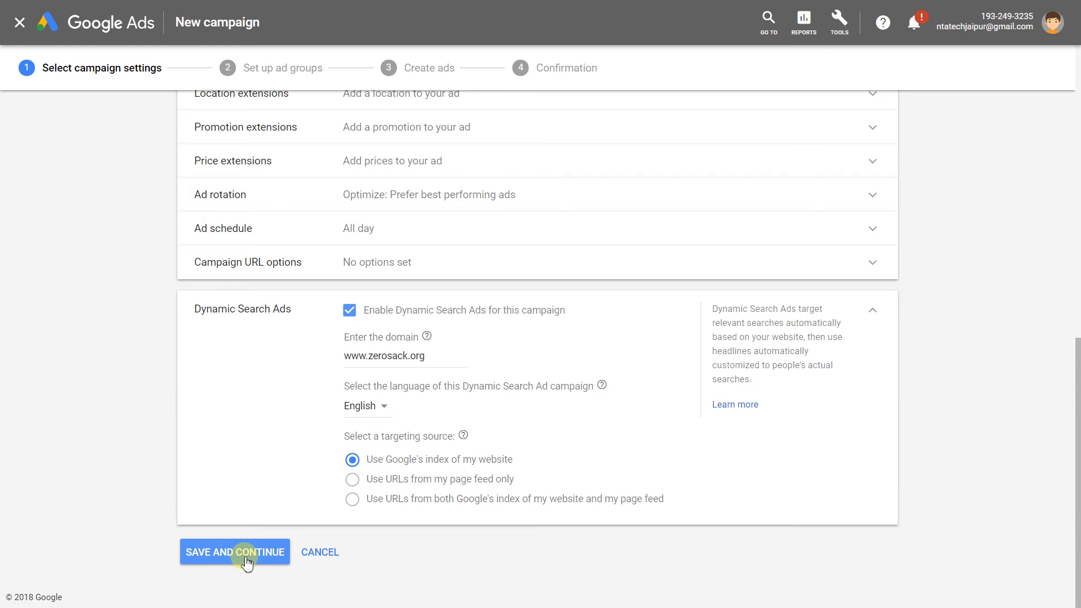
Save the campaign settings and set the new ad group's type to Standard.
click(244, 556)
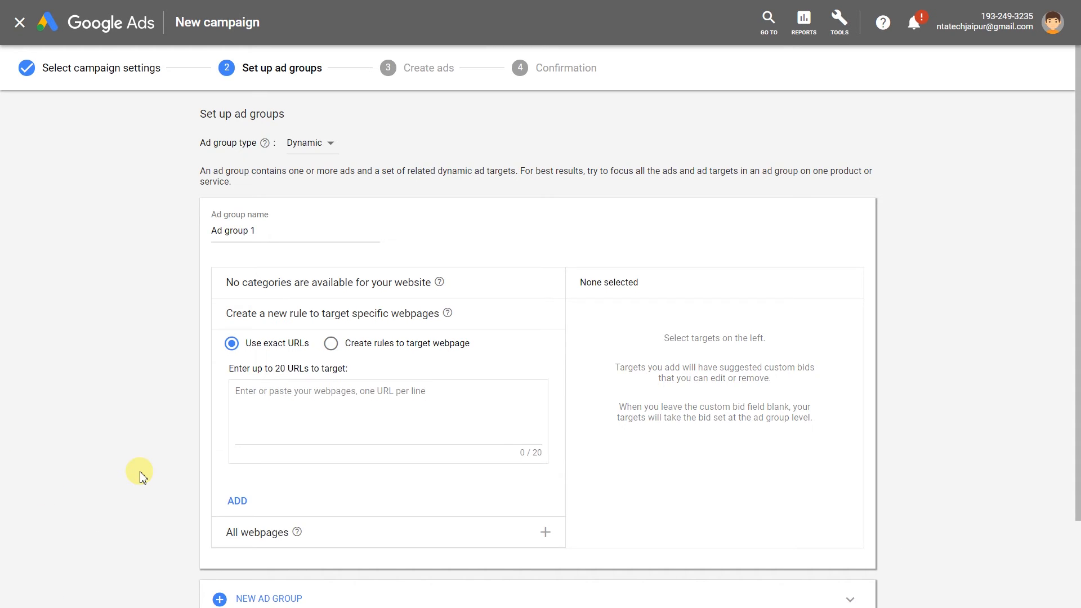
drag(245, 69, 321, 69)
click(344, 99)
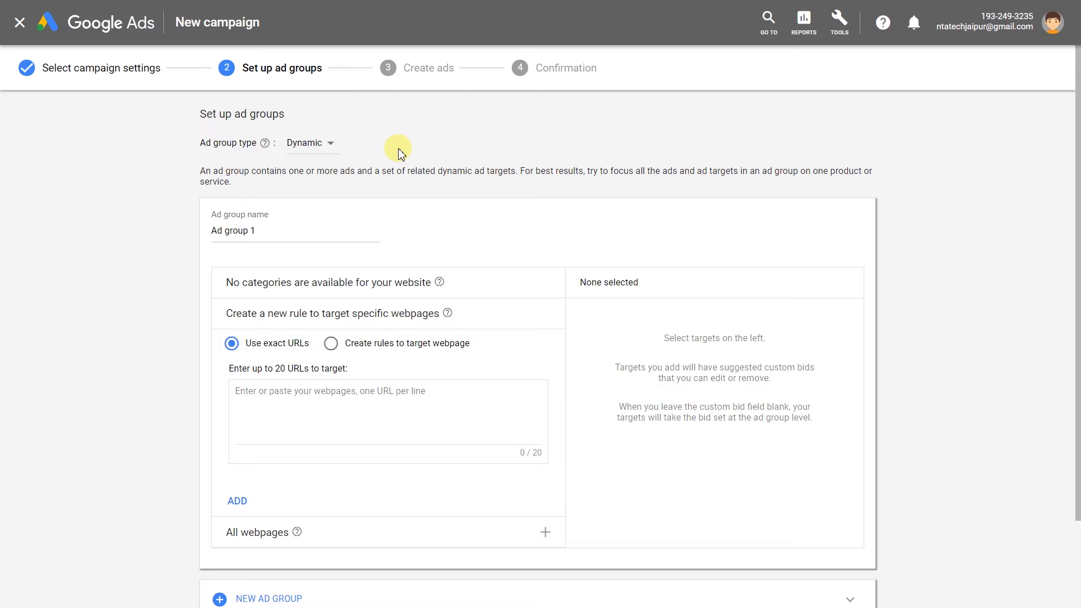
click(307, 143)
click(311, 150)
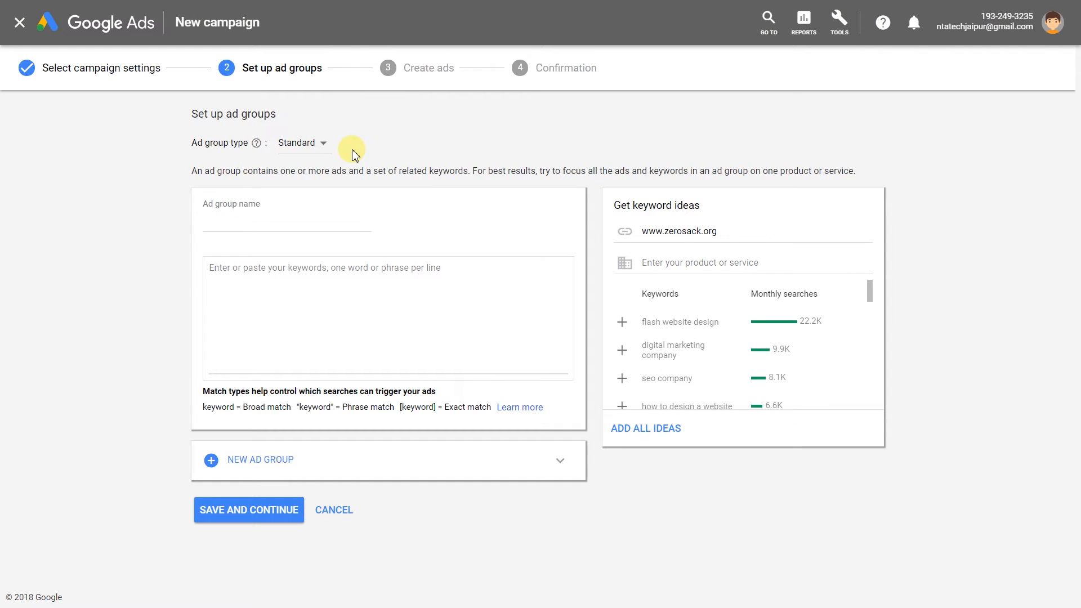
click(293, 214)
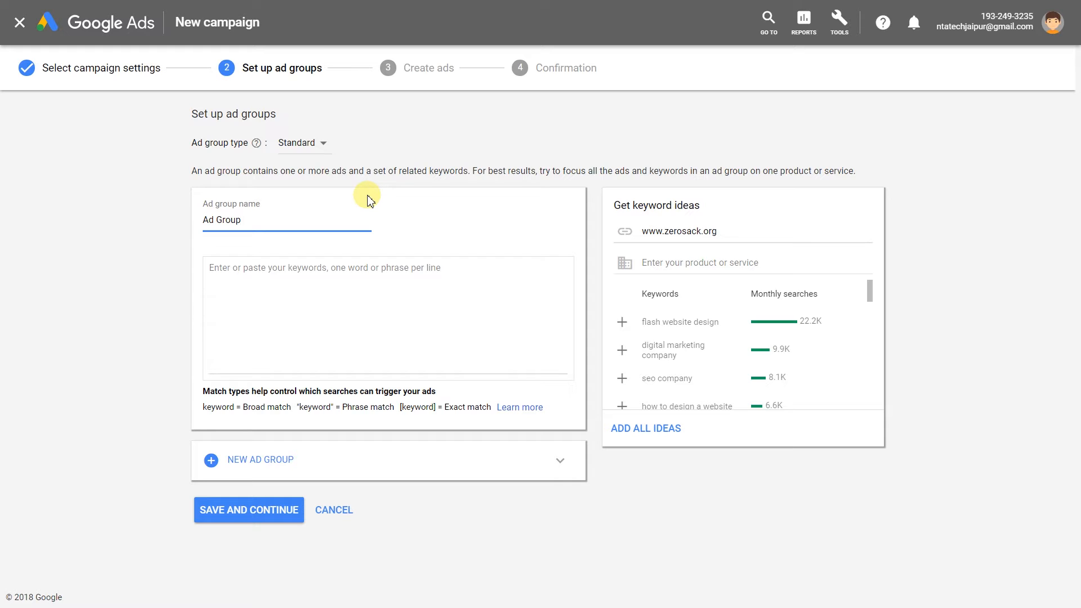
Add keyword ideas: web design company india, website designing company in india, digital marketing services, seo company, digital marketing company.
click(330, 283)
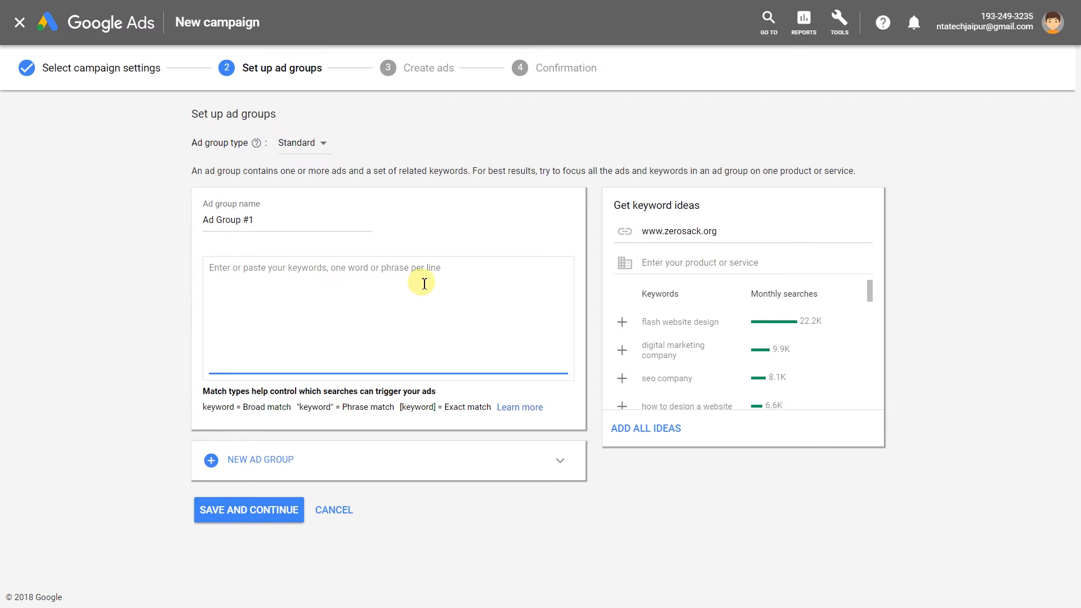
drag(614, 202, 717, 203)
click(718, 202)
click(727, 265)
scroll(714, 353, down, 4)
scroll(714, 352, up, 4)
drag(720, 232, 636, 236)
scroll(707, 319, down, 5)
click(622, 322)
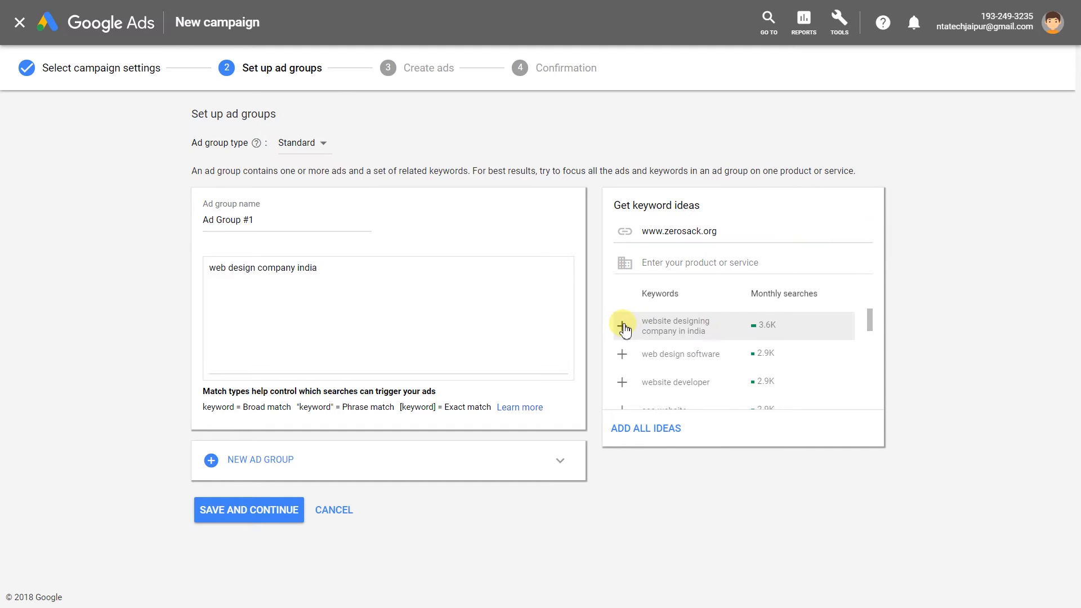
click(622, 325)
scroll(625, 349, down, 2)
click(622, 364)
click(622, 355)
click(622, 330)
scroll(670, 374, down, 4)
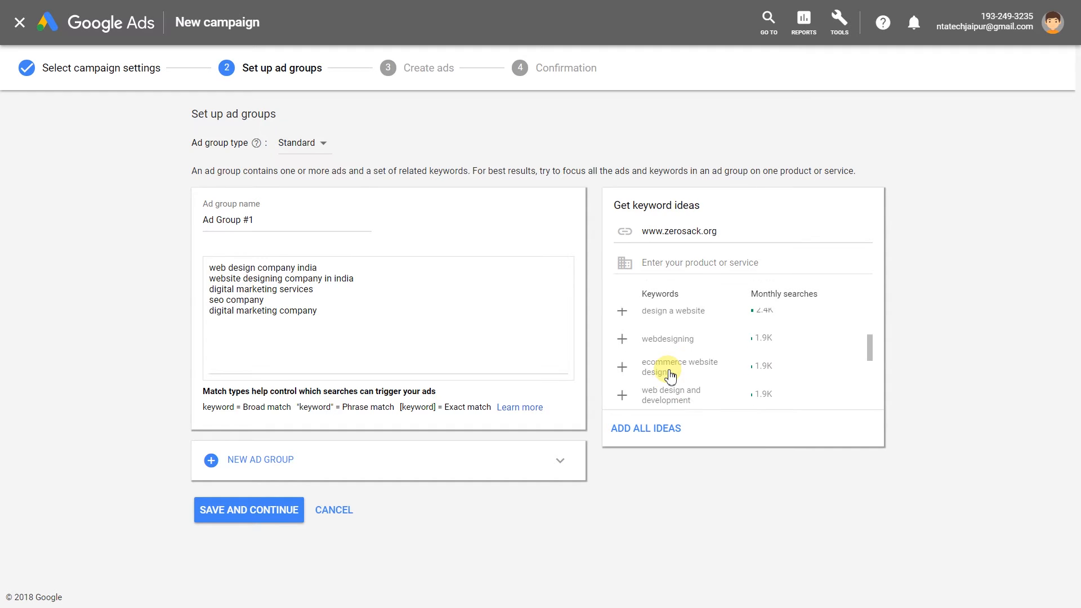
Get keyword ideas for 'web' and add three of the suggestions.
click(704, 263)
text(website development company)
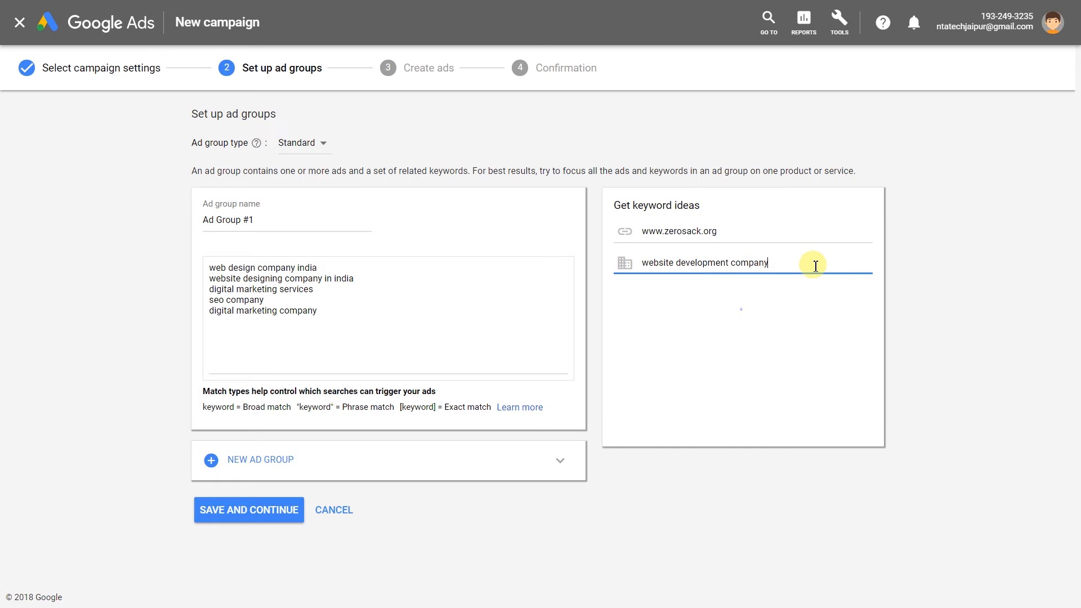
scroll(722, 369, down, 2)
scroll(722, 368, down, 2)
drag(769, 263, 611, 270)
click(622, 363)
click(622, 335)
click(622, 362)
Get ideas for 'graphics design company' and add graphic design services to the keywords.
drag(772, 262, 580, 266)
text(graphics design)
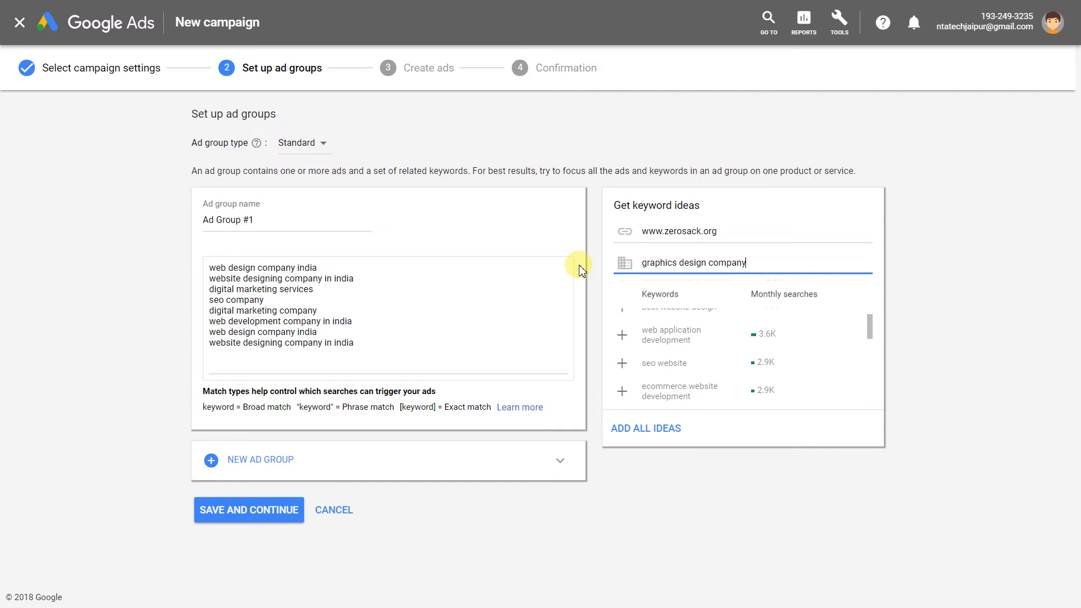
click(913, 436)
scroll(713, 394, down, 8)
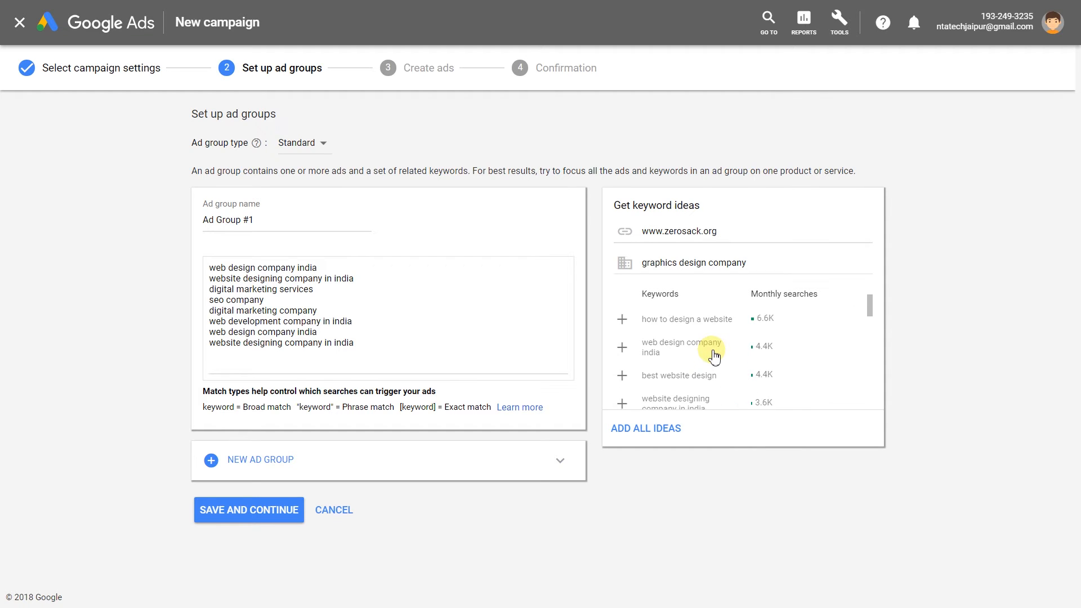
scroll(721, 355, down, 5)
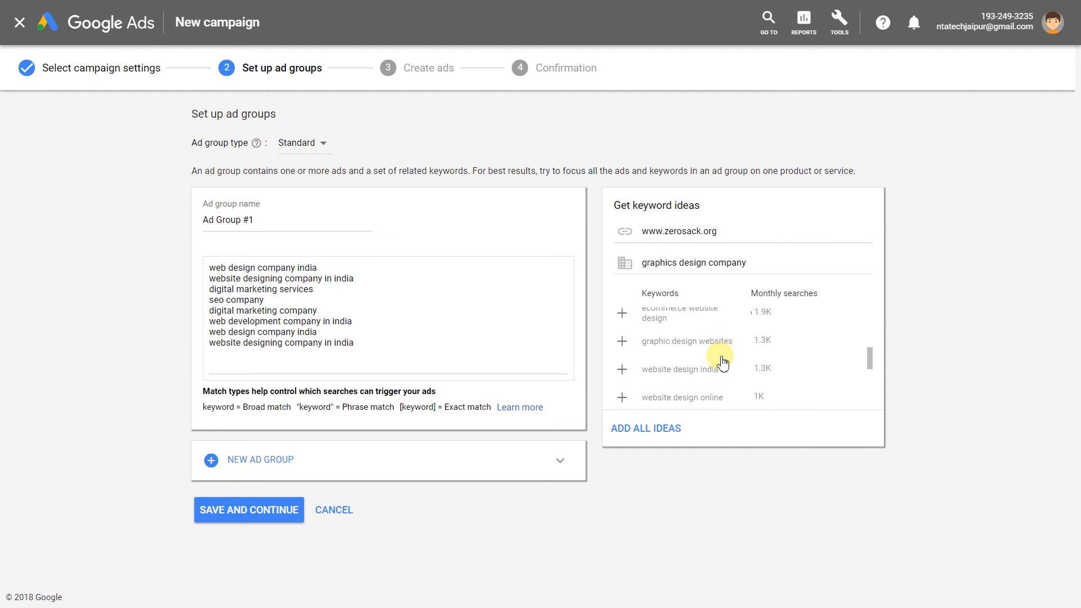
click(623, 336)
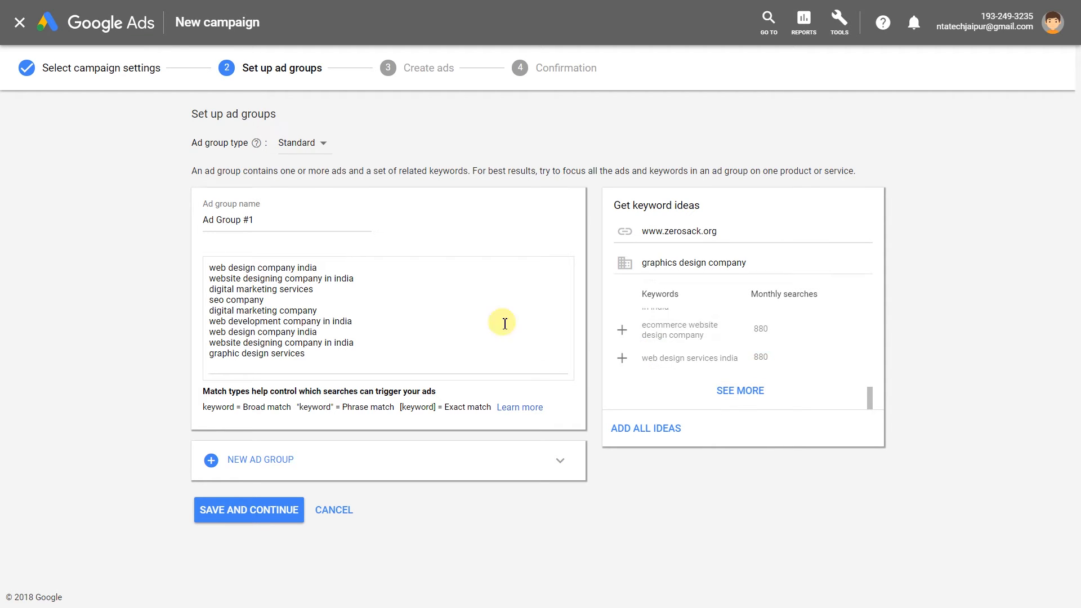
click(381, 334)
drag(203, 391, 428, 407)
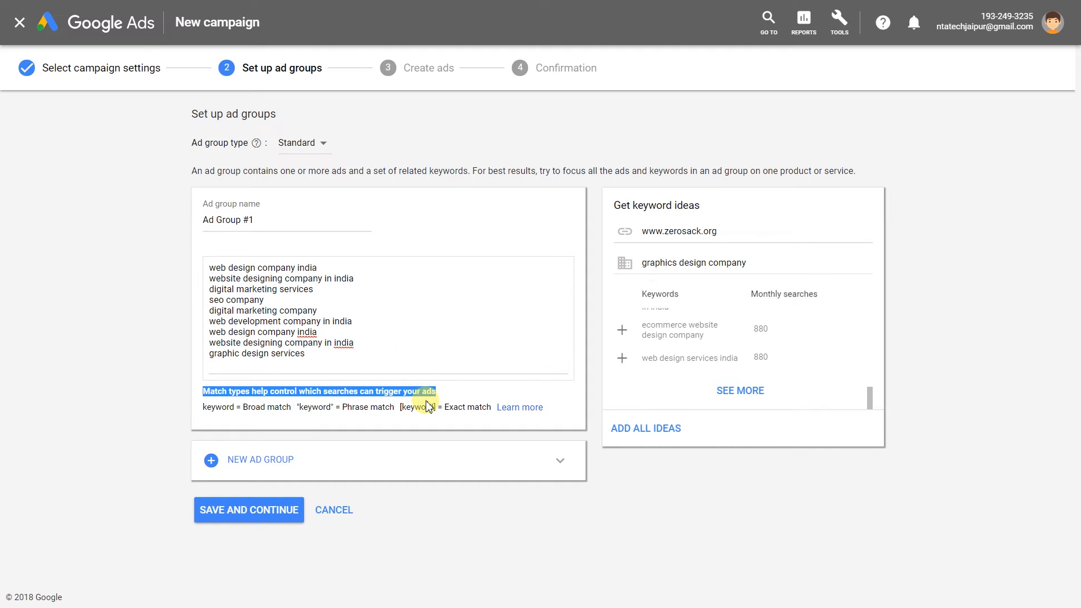
Append phrase-match "web design company" and exact-match [web development company] keywords, then save Ad Group #1.
click(429, 406)
drag(243, 406, 491, 407)
click(472, 397)
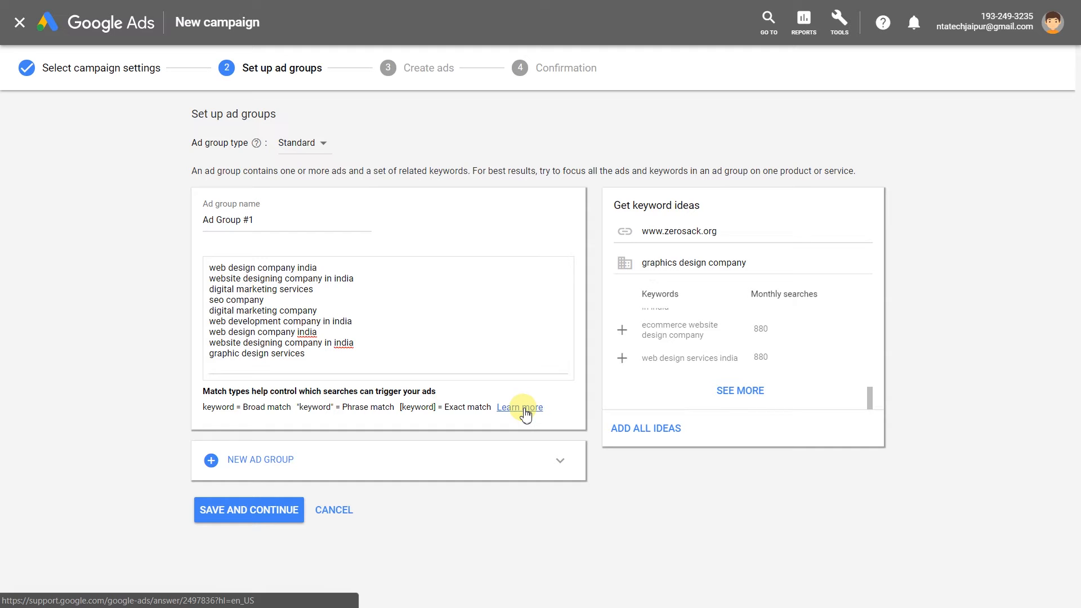
click(313, 358)
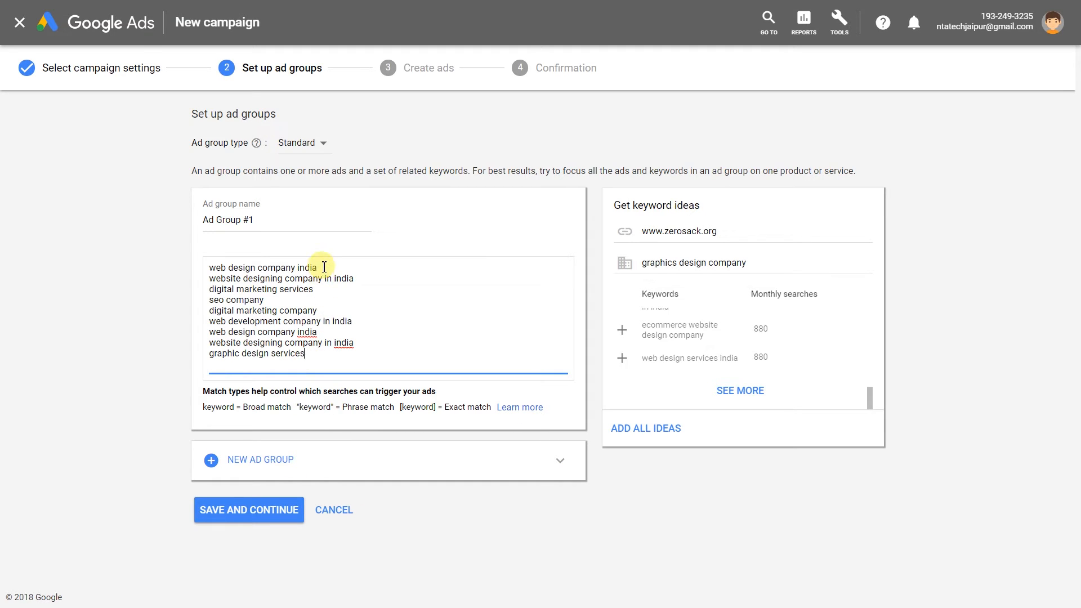
key(Return)
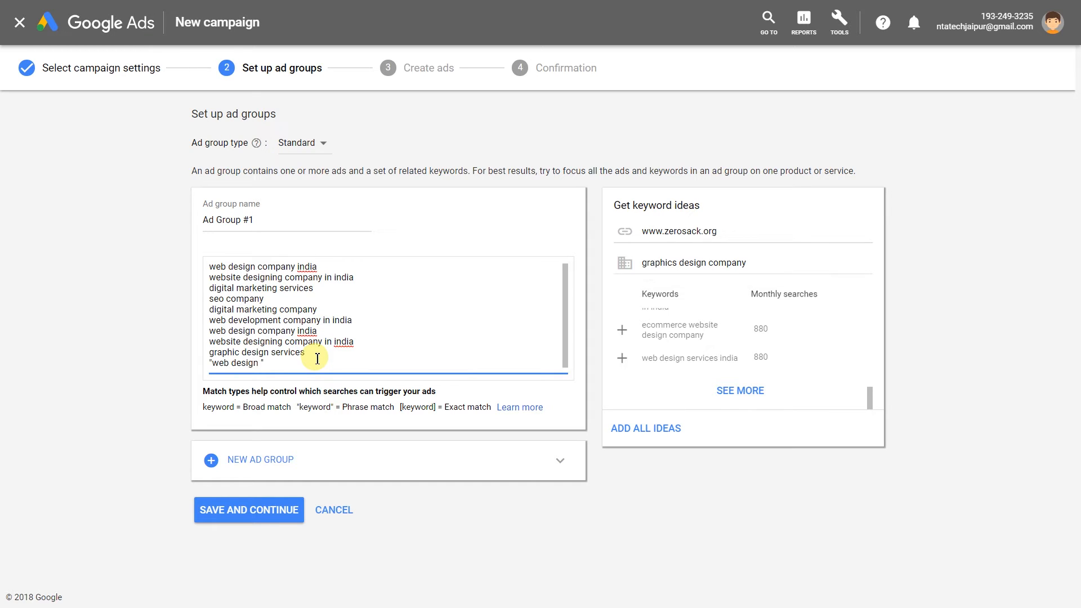
key(Return)
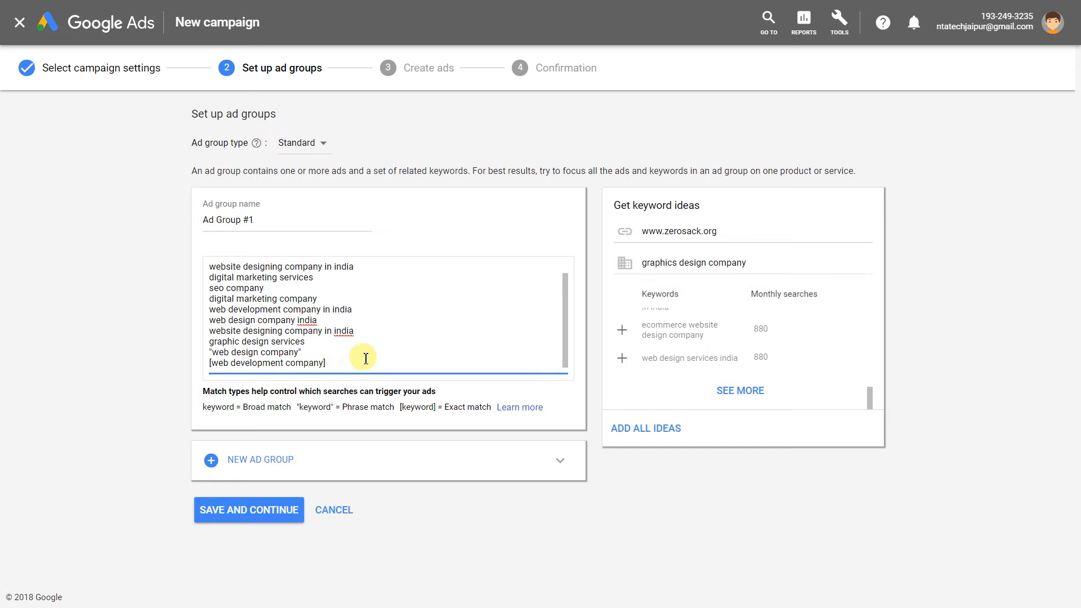
key(Return)
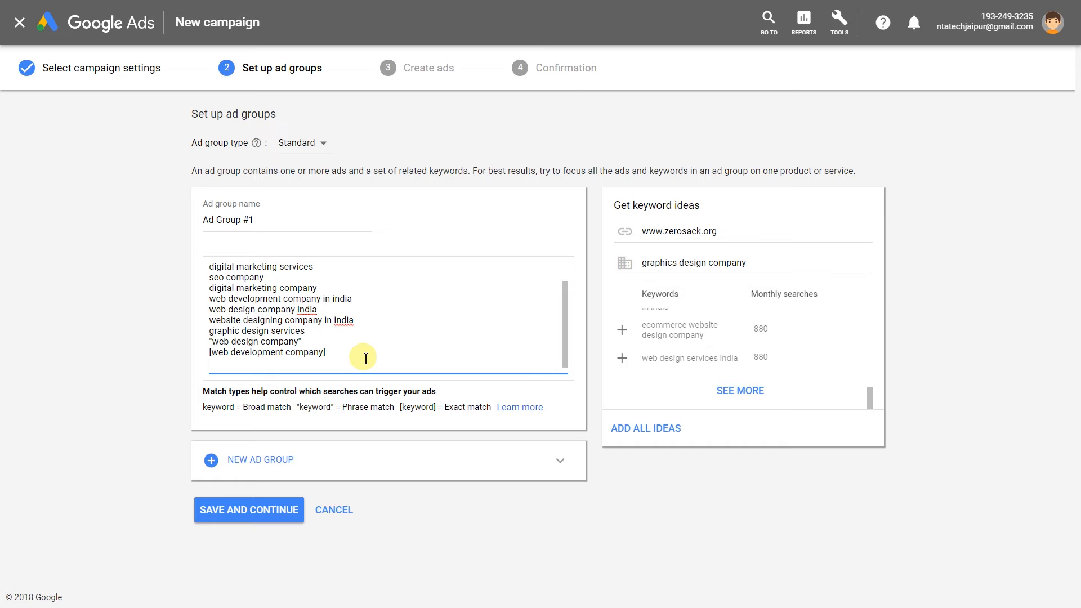
click(248, 510)
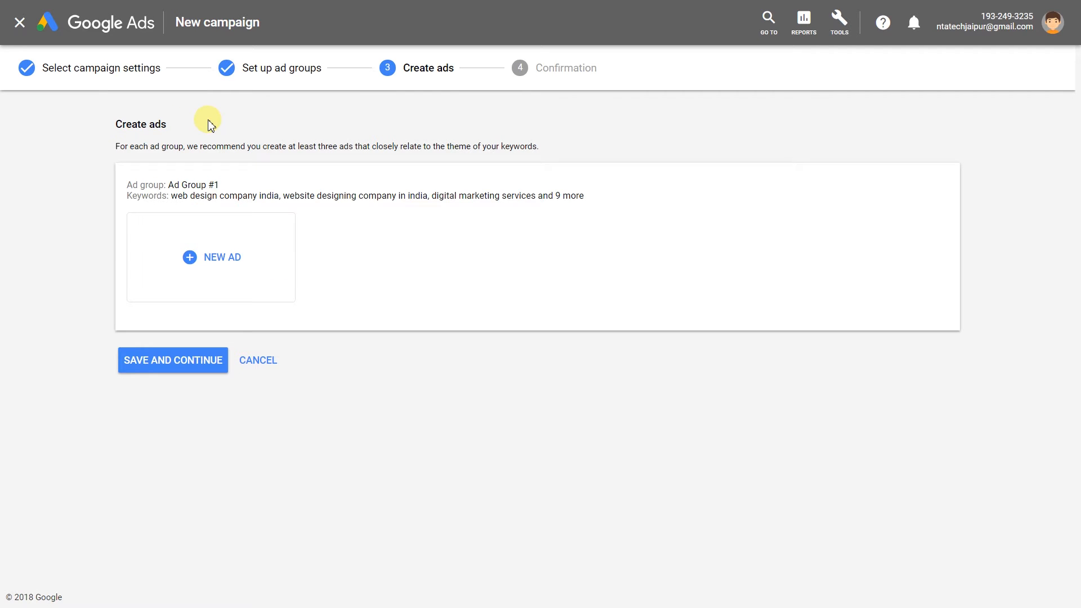
drag(116, 146, 327, 114)
click(326, 113)
click(213, 258)
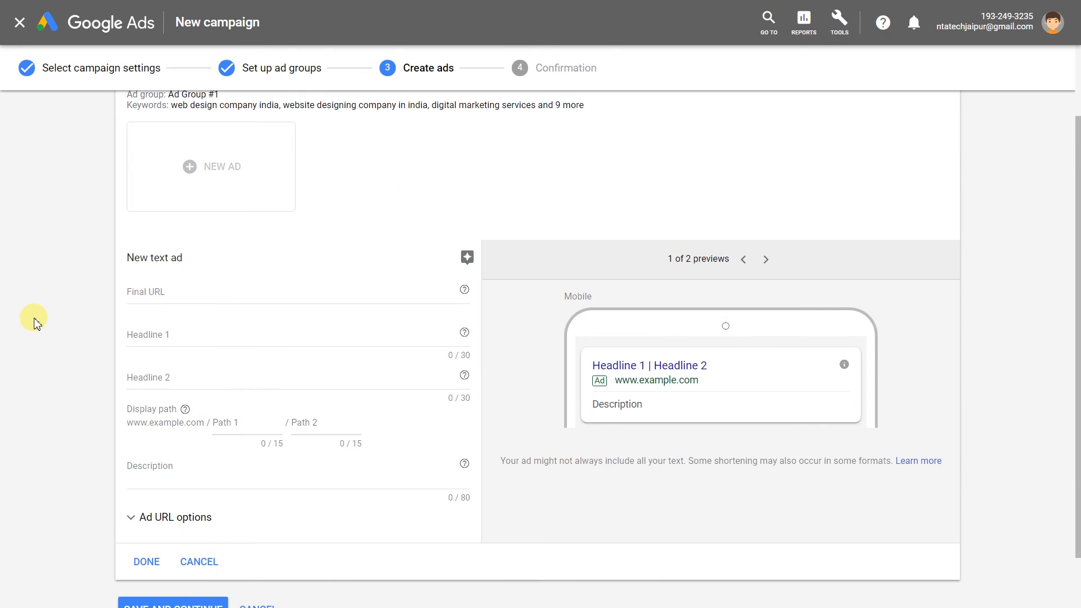
text(http)
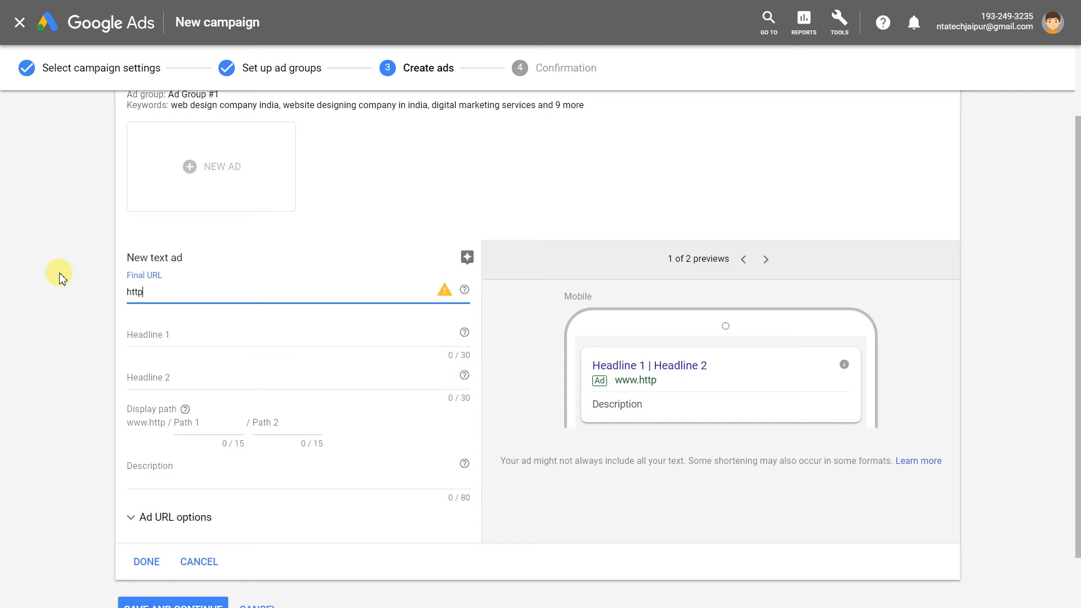
text(://www.zerosack.org)
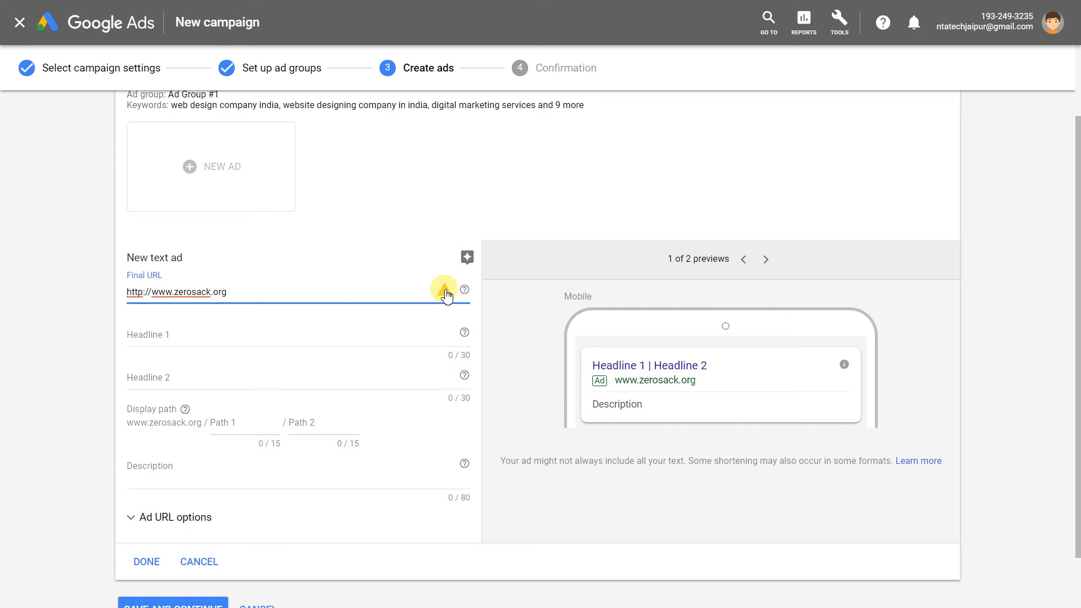
mouse_move(444, 289)
click(145, 293)
text(s)
click(220, 338)
Check the desktop and mobile ad previews and browse the example ads.
click(766, 259)
click(743, 259)
click(467, 257)
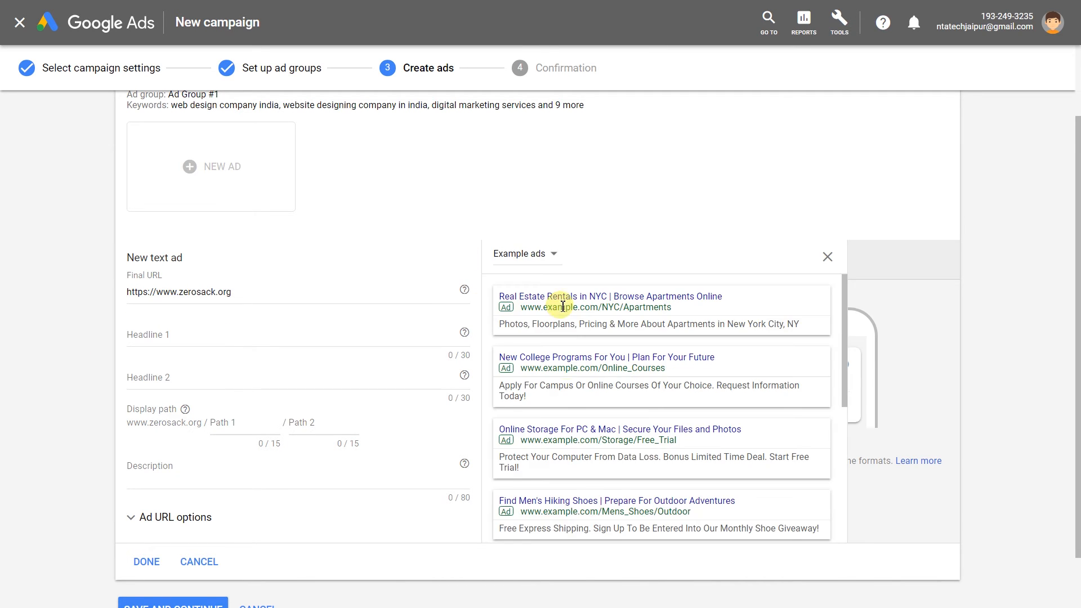
scroll(569, 394, down, 2)
scroll(569, 394, up, 1)
click(535, 202)
click(827, 204)
click(532, 202)
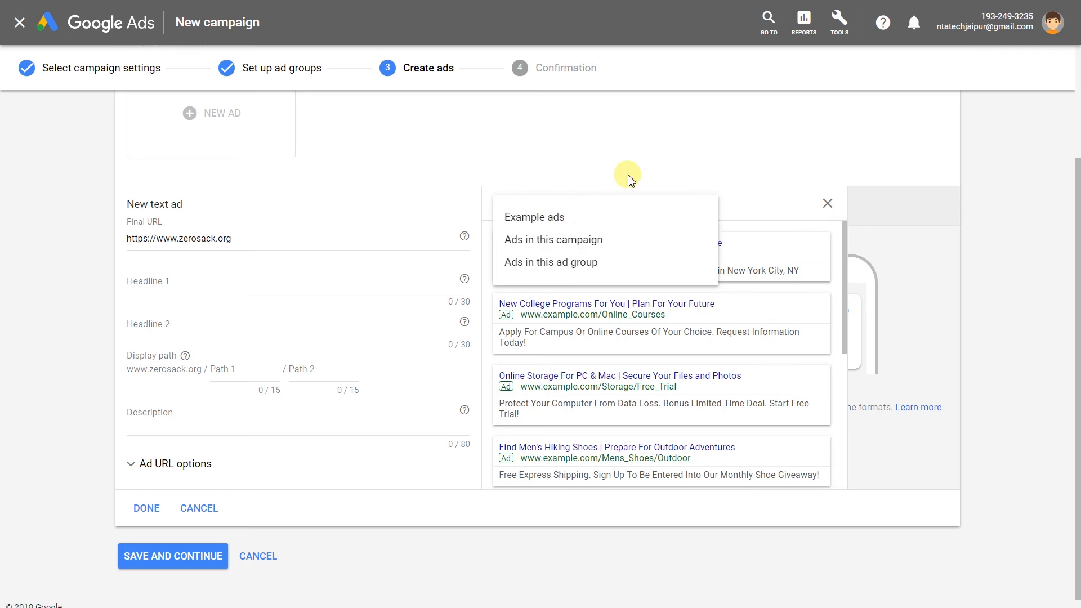
click(827, 203)
click(827, 203)
scroll(197, 270, up, 1)
Set headlines 'Website Development Company' and 'Web Designing Services Jaipur' within the length limit.
click(243, 307)
text(Web D)
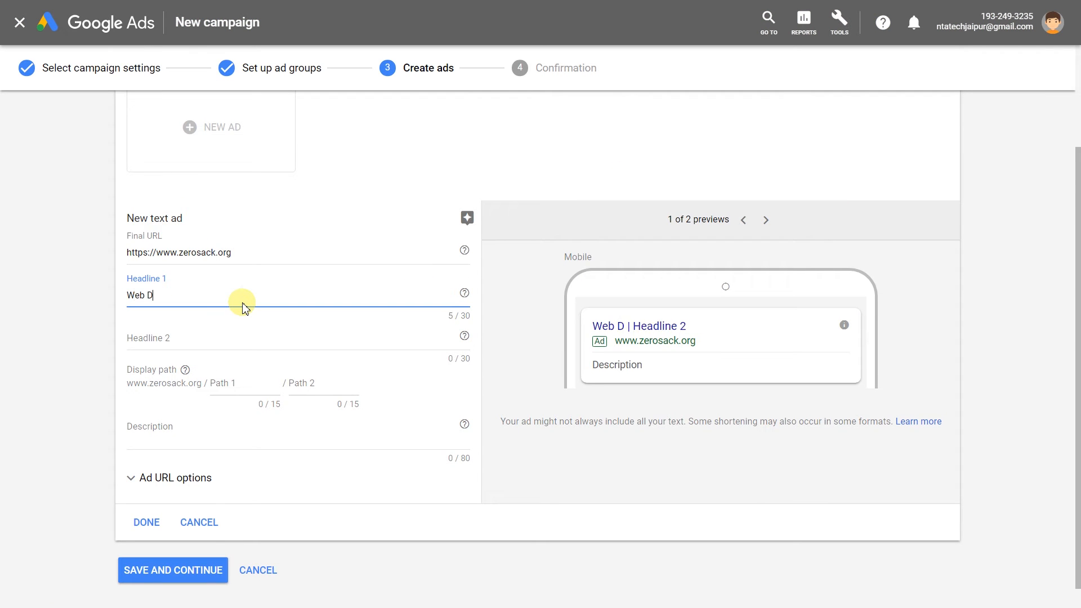
text(esign & Development Company)
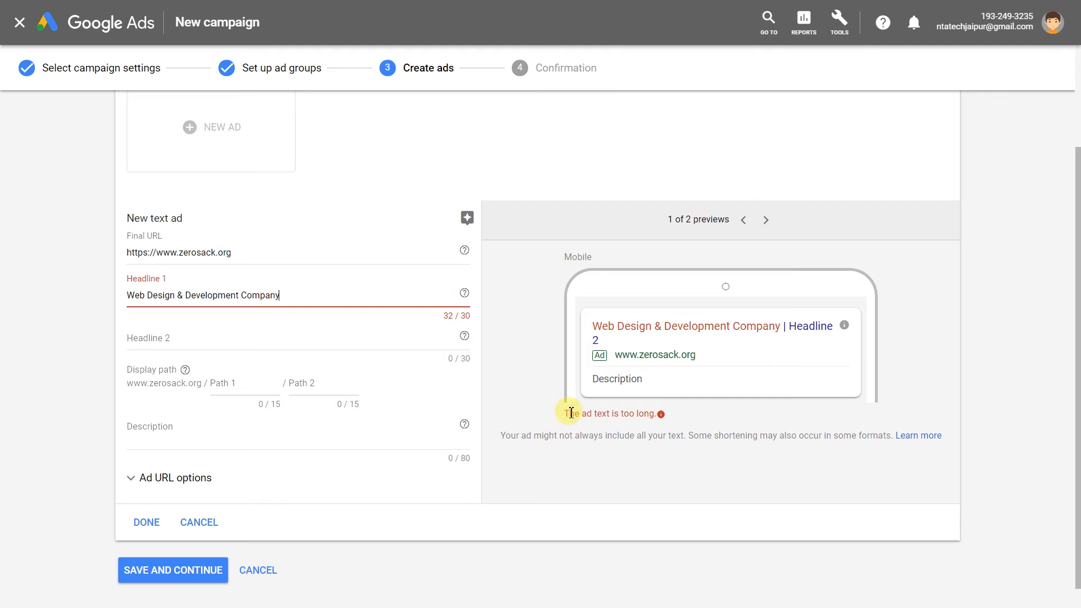
triple_click(571, 413)
click(445, 314)
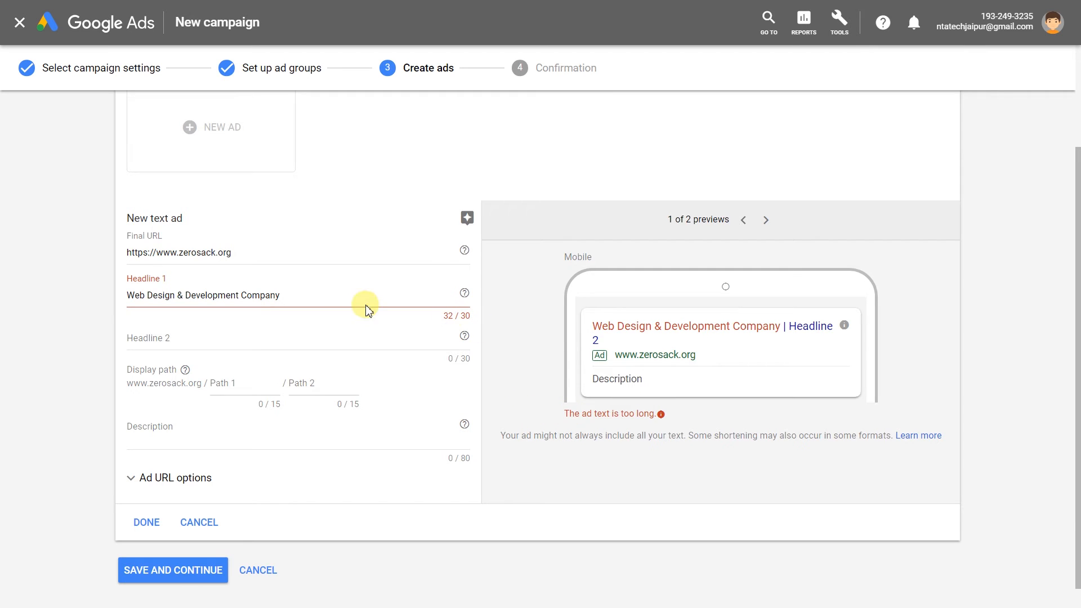
click(181, 295)
key(BackSpace)
key(BackSpace)
key(BackSpace)
key(BackSpace)
key(BackSpace)
key(BackSpace)
key(BackSpace)
key(BackSpace)
key(BackSpace)
text(site)
click(264, 296)
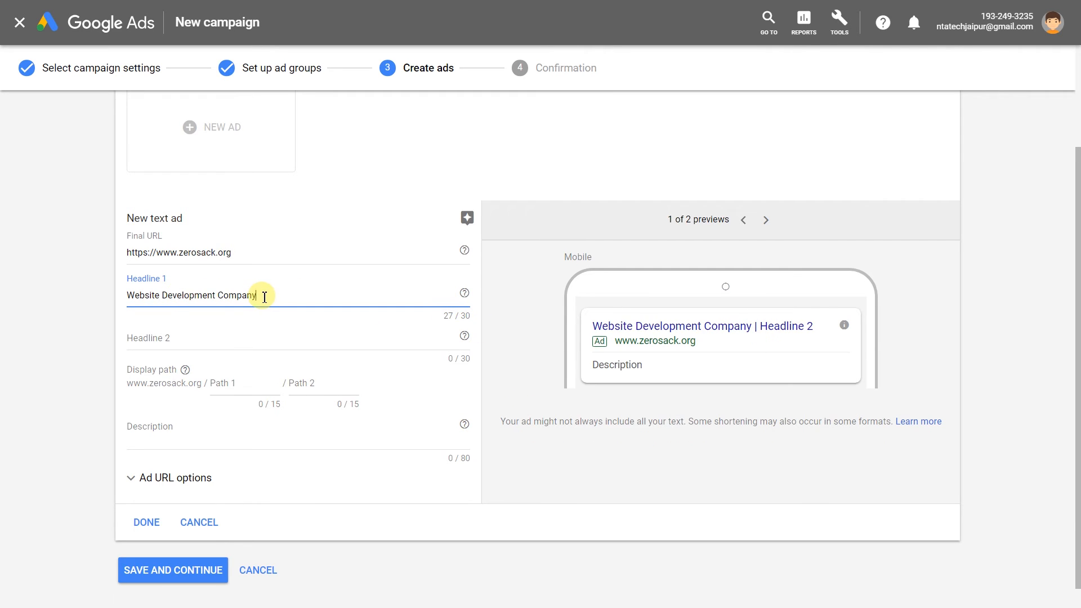
key(Tab)
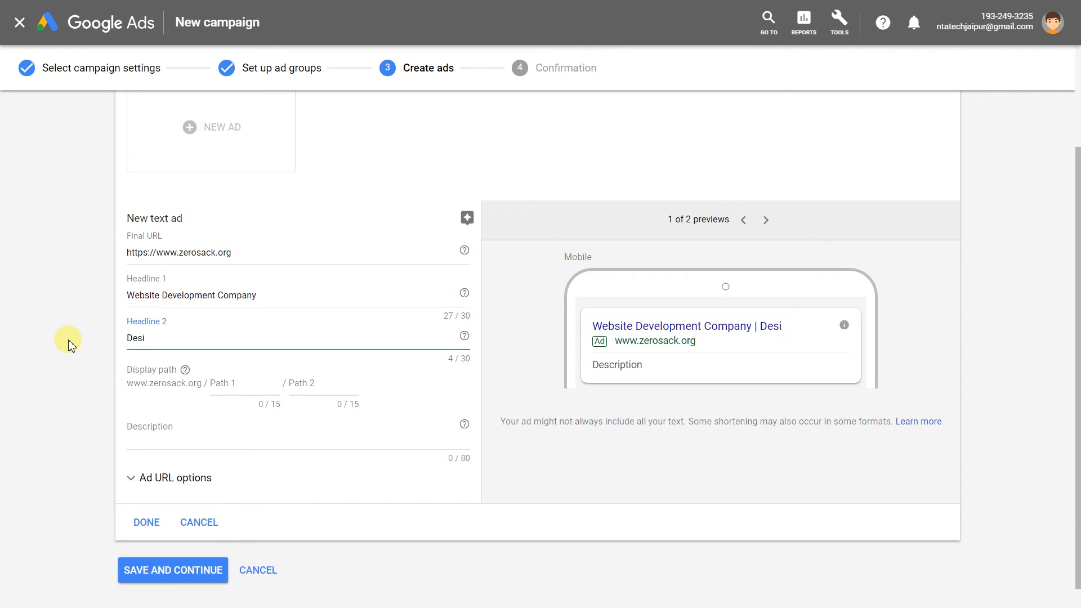
text(Design)
key(BackSpace)
key(BackSpace)
key(BackSpace)
key(BackSpace)
key(BackSpace)
key(BackSpace)
text(Web Designing Se)
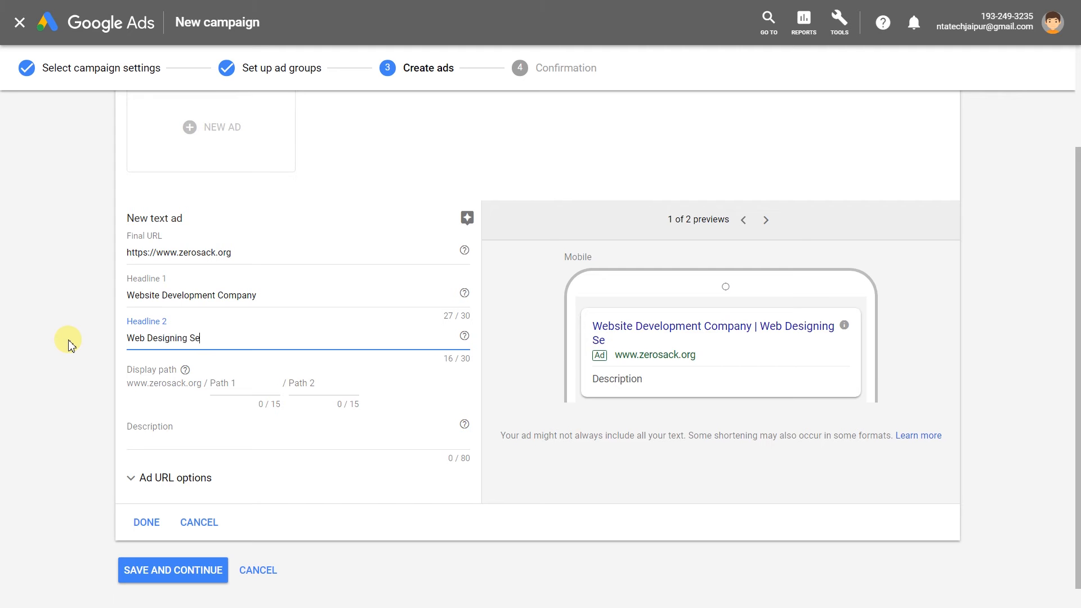
text(rvices in India)
key(BackSpace)
key(BackSpace)
key(BackSpace)
key(BackSpace)
key(BackSpace)
key(BackSpace)
key(BackSpace)
key(BackSpace)
key(BackSpace)
Fill in the two display paths using Web-Development and Packages.
drag(128, 369, 129, 377)
click(215, 387)
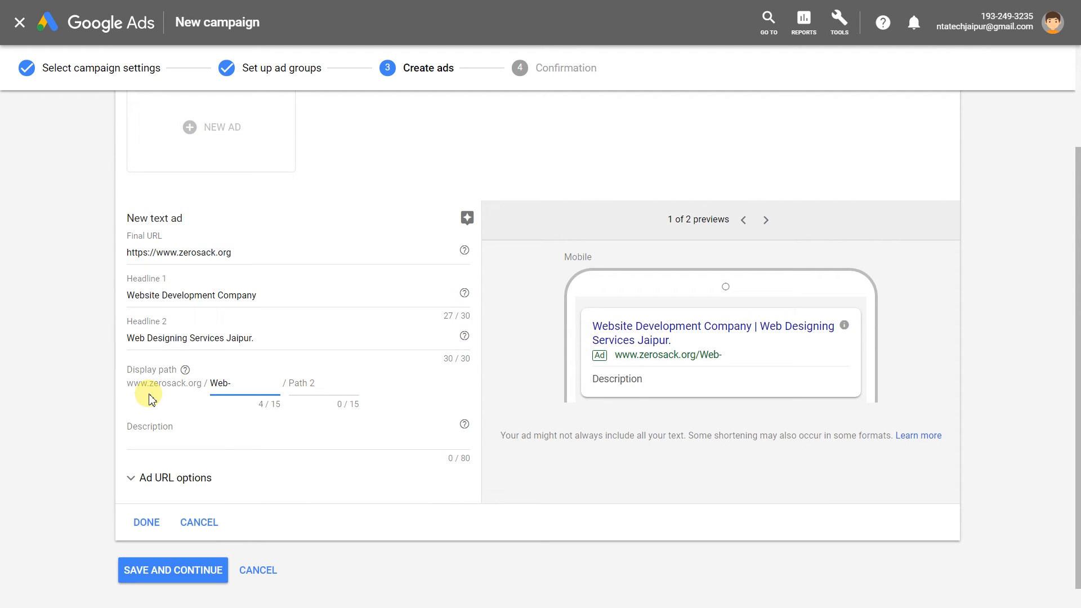
text(Web-Development)
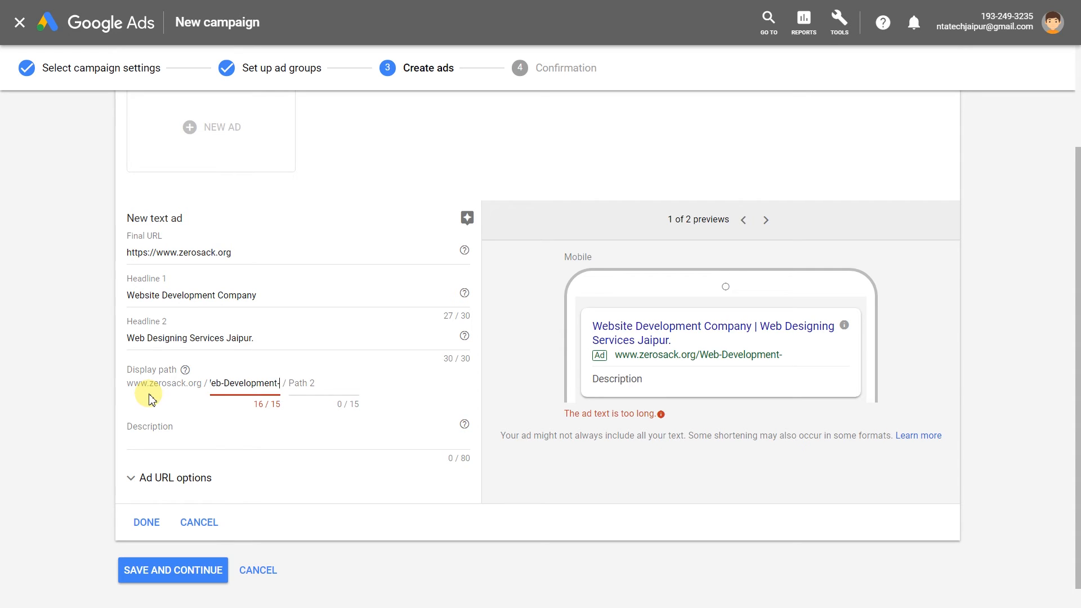
key(BackSpace)
click(298, 386)
text(Packages)
Write the hosting-and-support description, cutting the words over the character limit.
click(457, 446)
text(Fre)
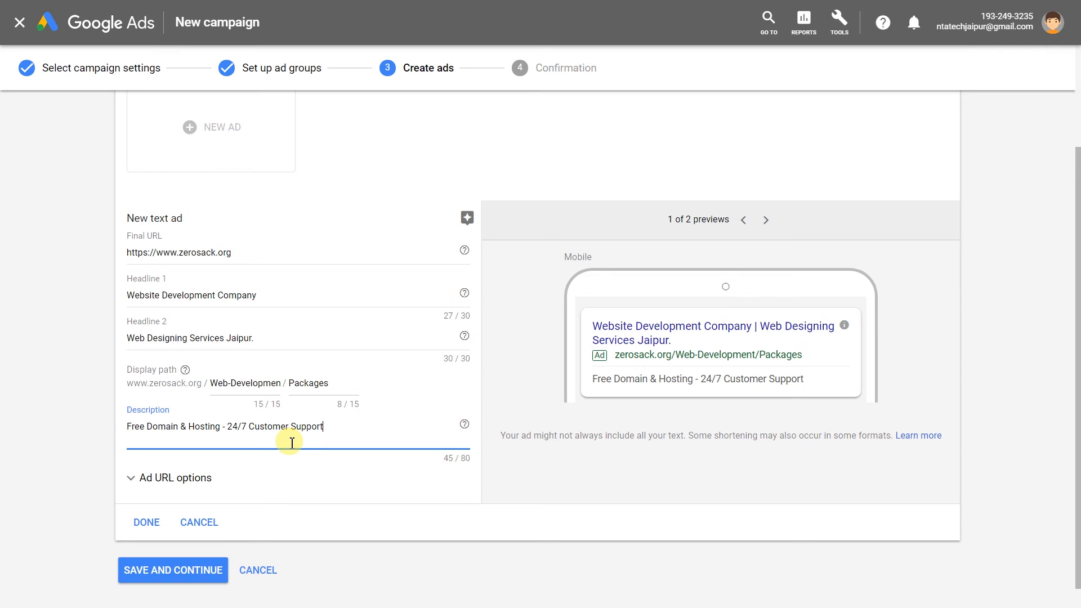
text(ce Responsive Designs -)
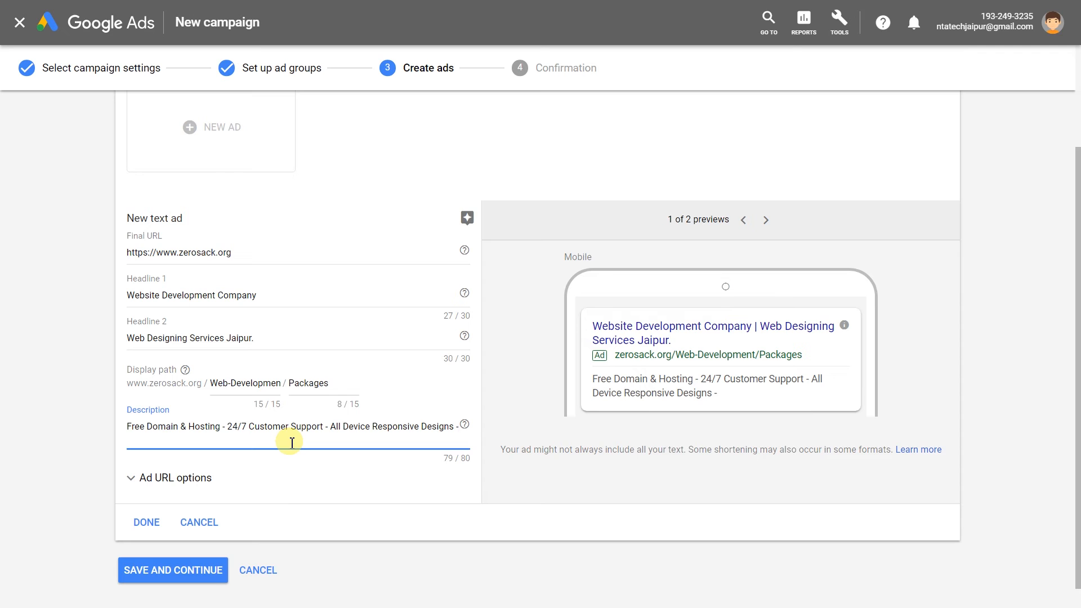
text( Free)
key(BackSpace)
key(BackSpace)
key(BackSpace)
key(BackSpace)
key(BackSpace)
key(BackSpace)
key(BackSpace)
scroll(96, 427, down, 1)
drag(372, 403, 332, 401)
key(BackSpace)
Polish the description by removing 'Customer', adding a dash and capitalising 'In', then finish the ad.
double_click(273, 402)
key(BackSpace)
click(375, 402)
key(BackSpace)
text(-)
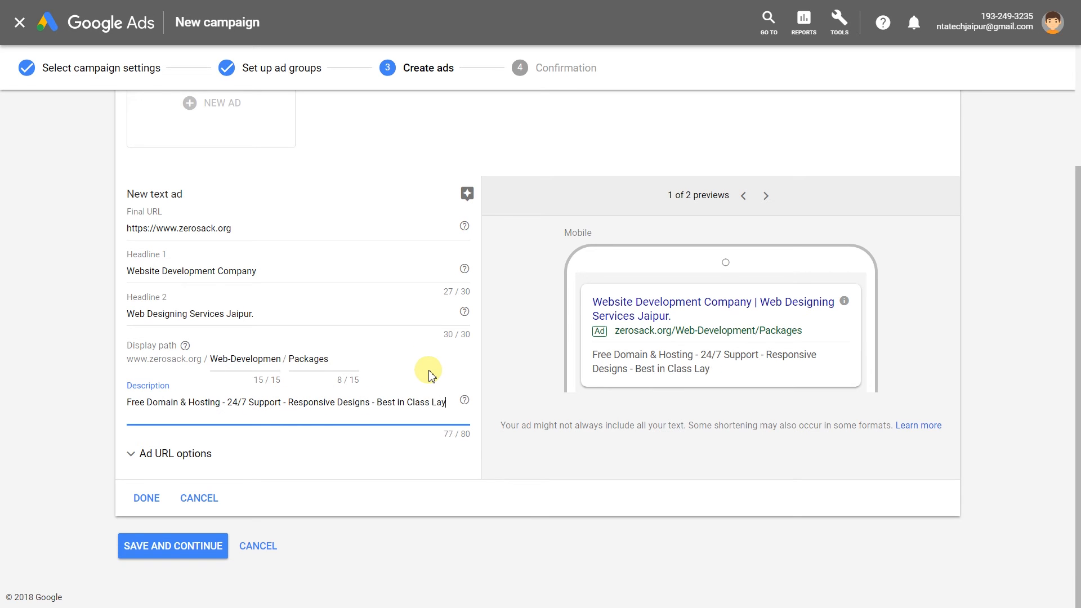
click(400, 401)
key(BackSpace)
text(I)
scroll(147, 526, up, 1)
click(147, 526)
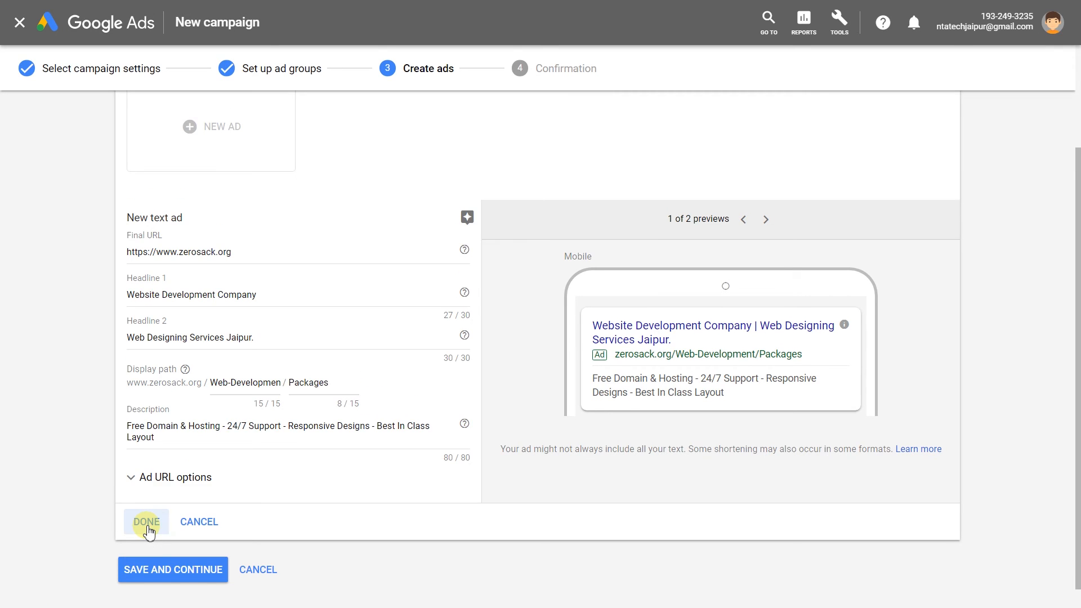
click(148, 524)
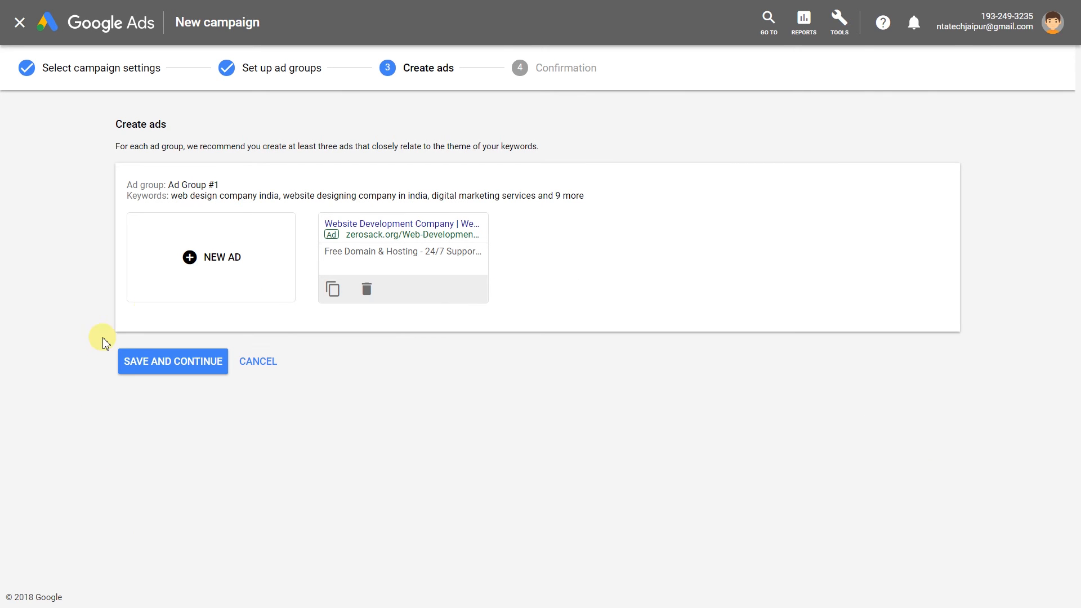
Copy the first ad into a 'Web Application Services India' ad with path 'Designing' and save it.
click(223, 260)
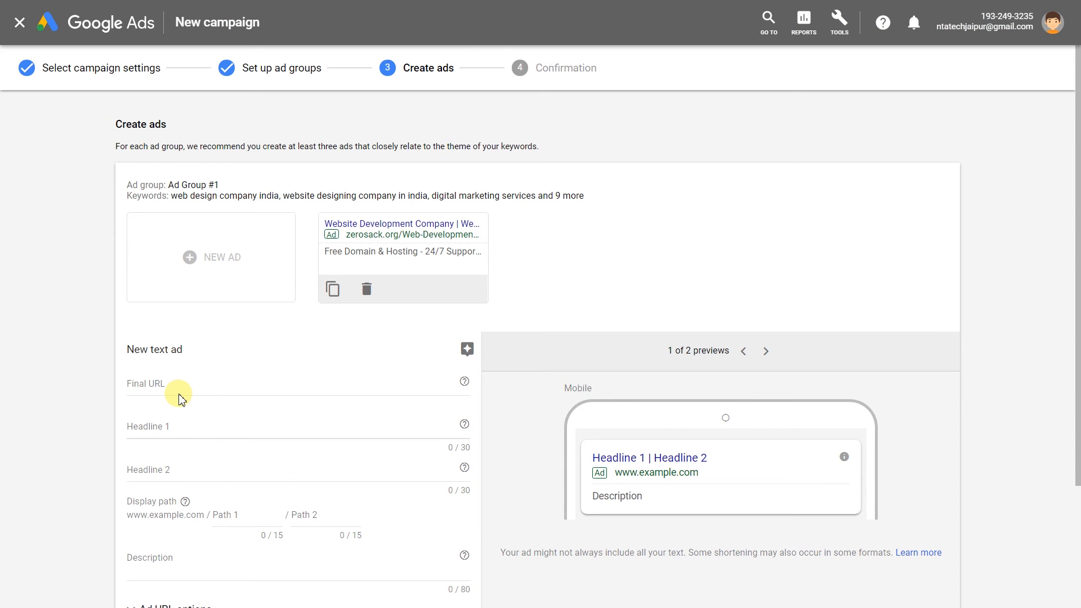
click(333, 268)
double_click(219, 405)
text(Services)
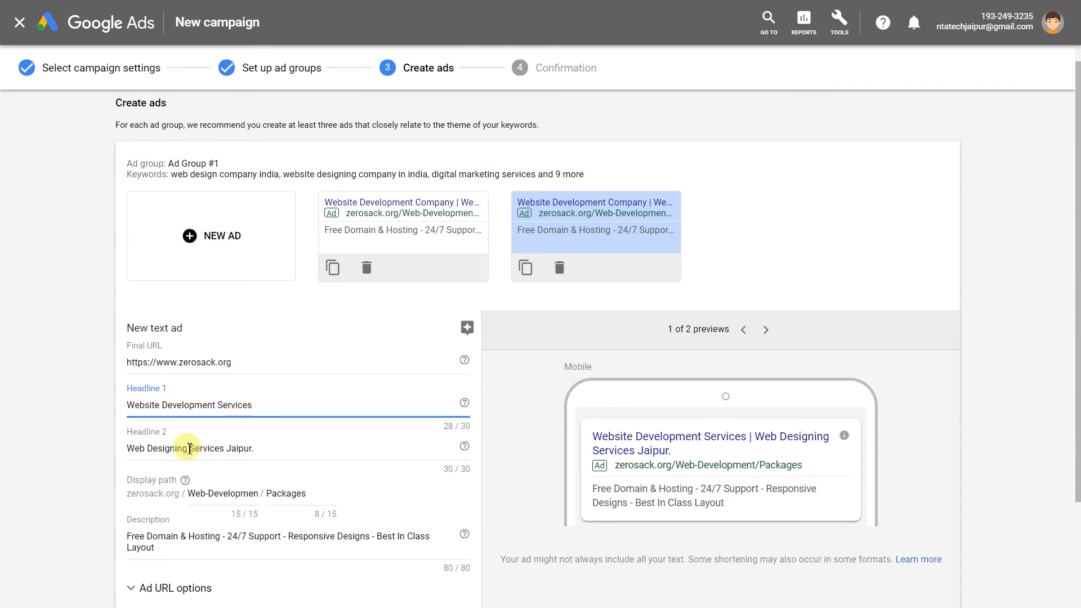
drag(190, 449, 149, 448)
text(Application)
drag(260, 449, 230, 449)
key(BackSpace)
text(Indi)
double_click(241, 493)
text(Designing)
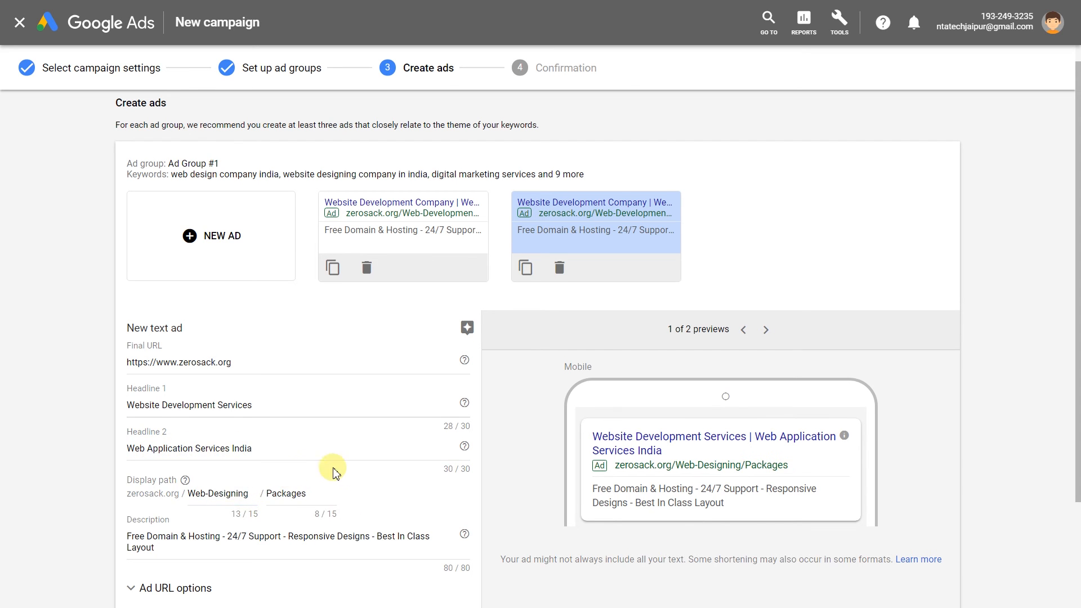
scroll(333, 471, down, 1)
drag(377, 495, 335, 508)
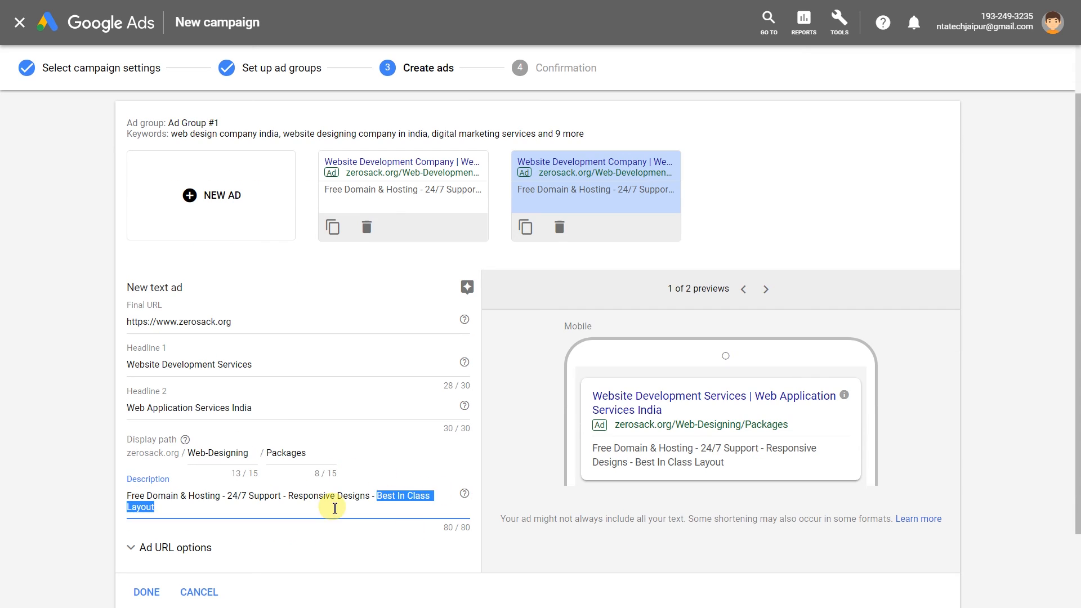
click(147, 592)
Duplicate the second ad, rewrite its headlines and save the third ad draft.
click(527, 288)
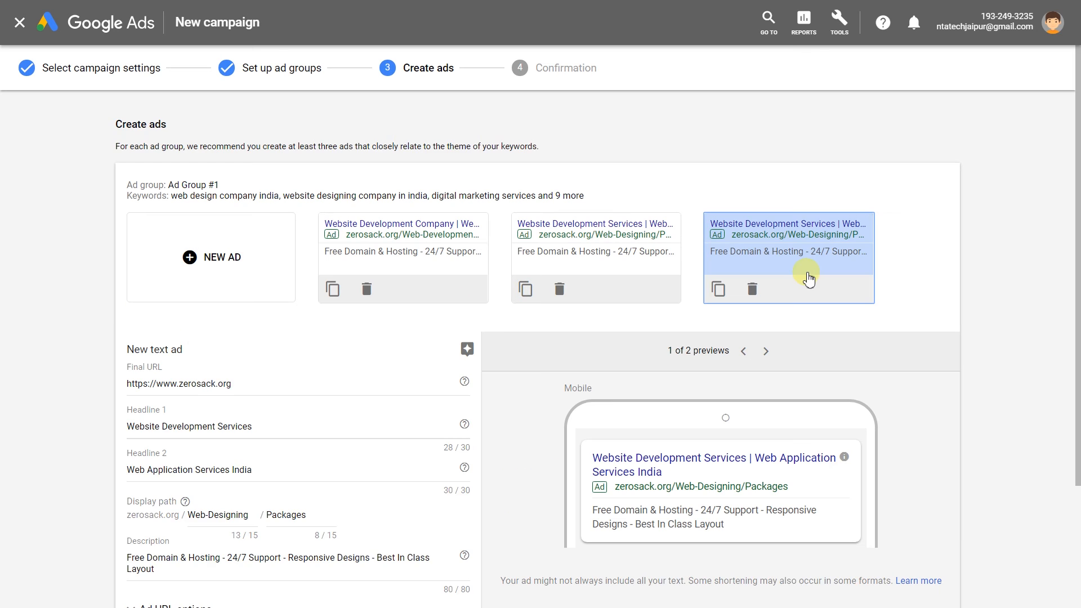
scroll(805, 276, down, 1)
drag(253, 406, 63, 411)
text(Website)
drag(179, 405, 111, 403)
text(ne)
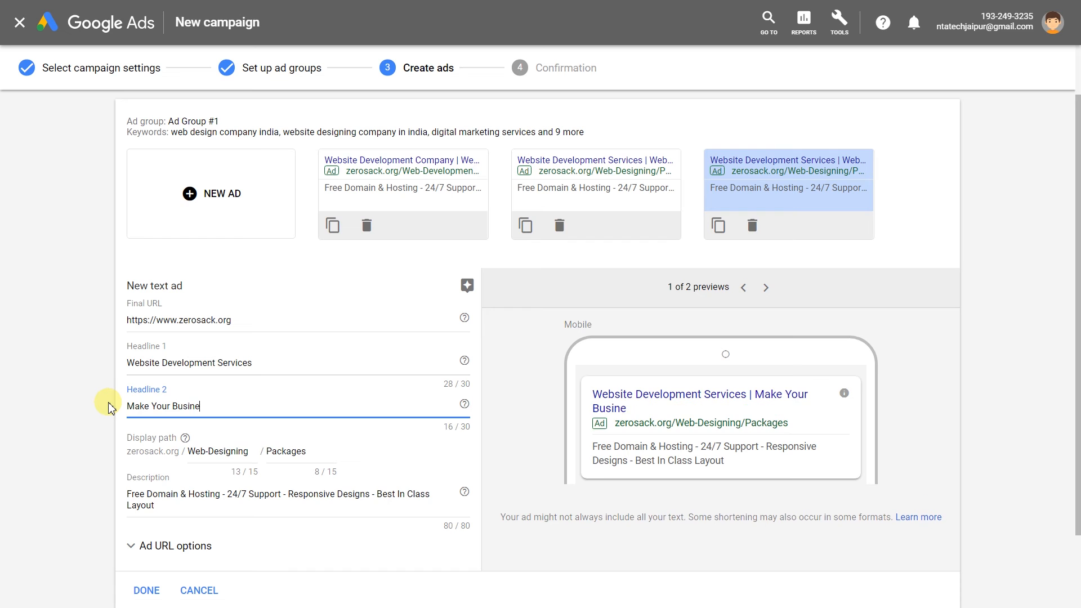
text(ss Unique.)
scroll(111, 406, down, 1)
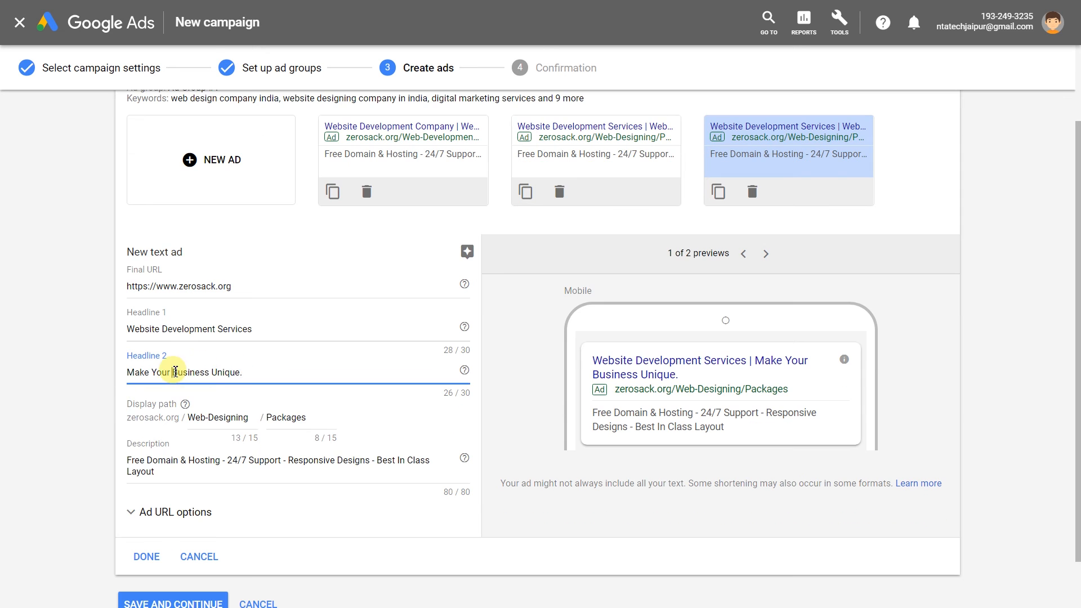
click(144, 556)
Retitle the third ad 'SEO Services in jaipur' with display path 'SEO'.
drag(355, 149, 355, 151)
click(731, 261)
drag(217, 427, 125, 427)
text(SEO Services in jaipur)
scroll(212, 424, down, 1)
triple_click(245, 432)
text(SEO)
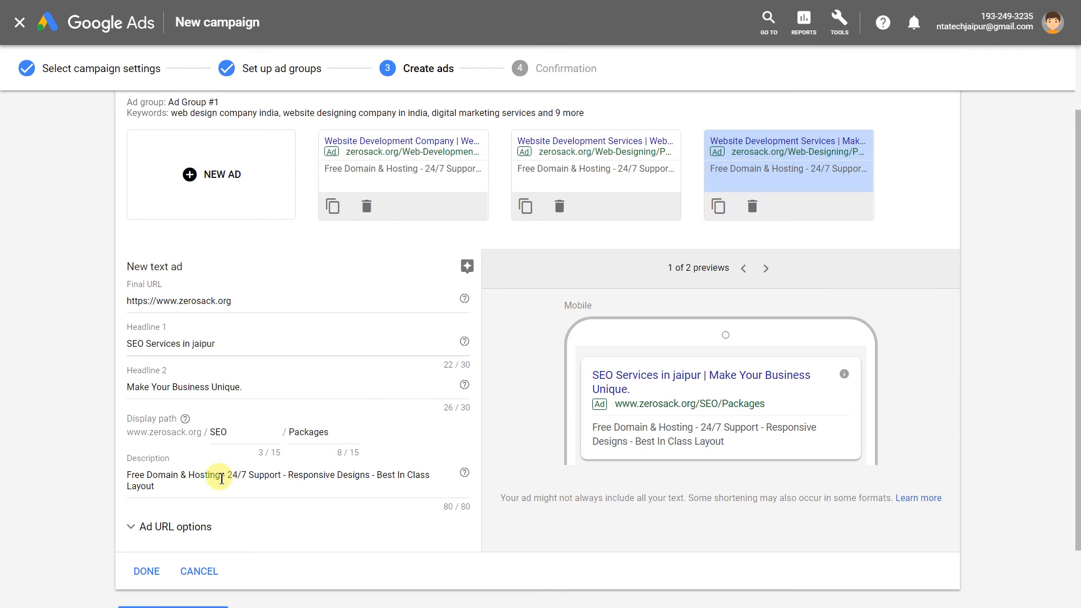
Rewrite the description with '- get more organic traffic -', save the ad and continue.
triple_click(229, 475)
text(Top 5 search ranking guranted)
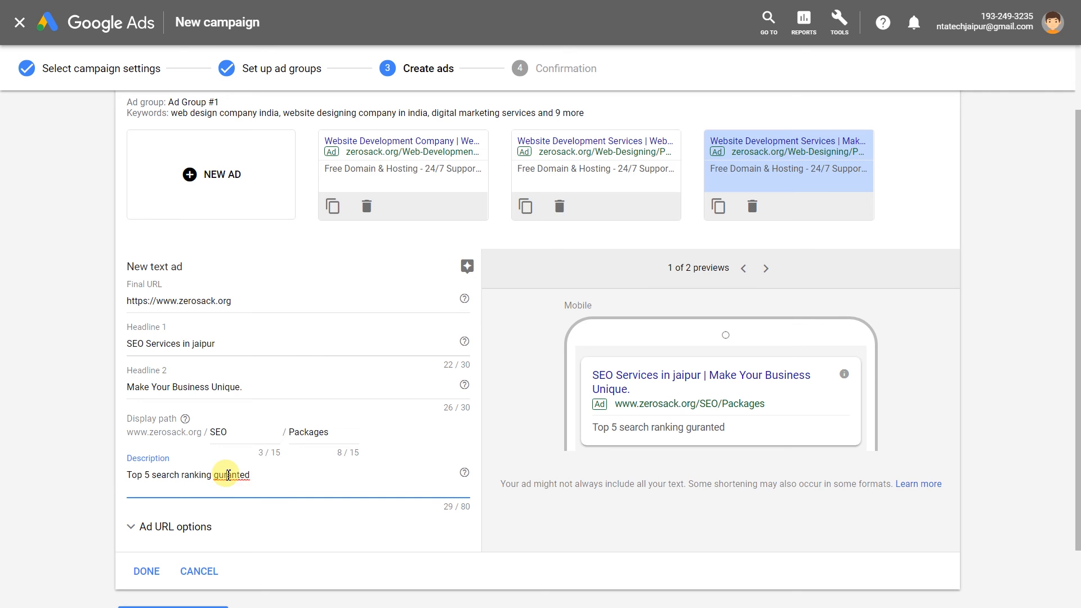
right_click(228, 474)
click(257, 288)
text(-)
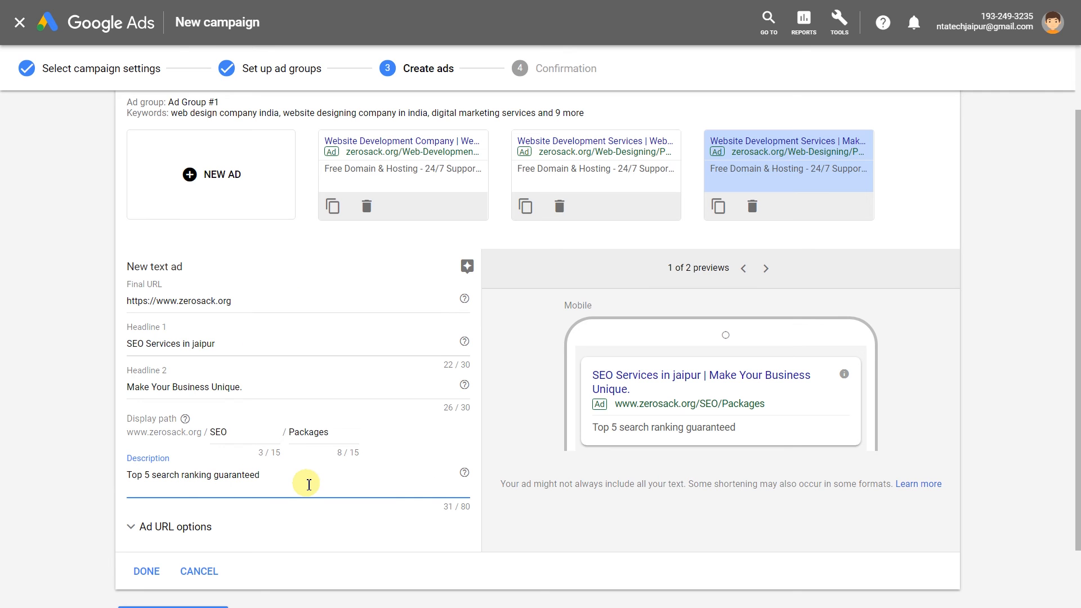
text( get more organic traffic)
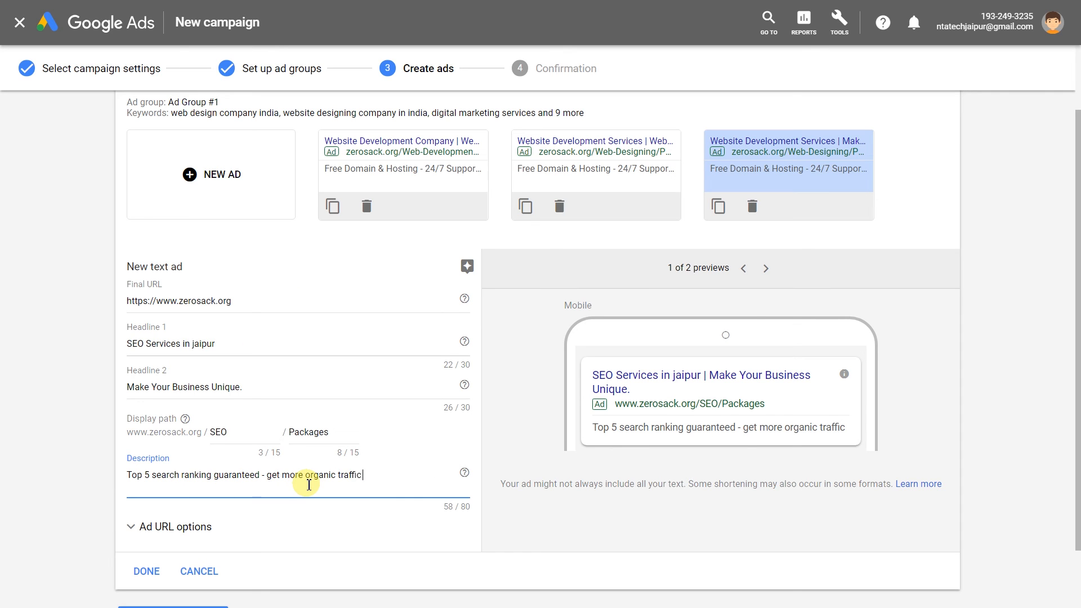
text( - one time investment)
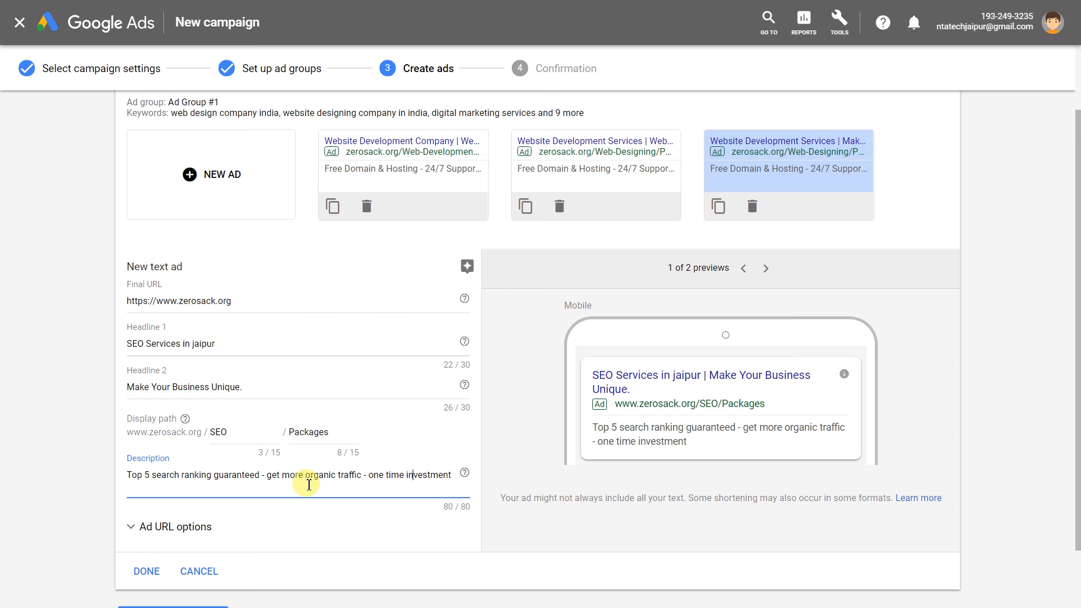
click(146, 571)
click(177, 362)
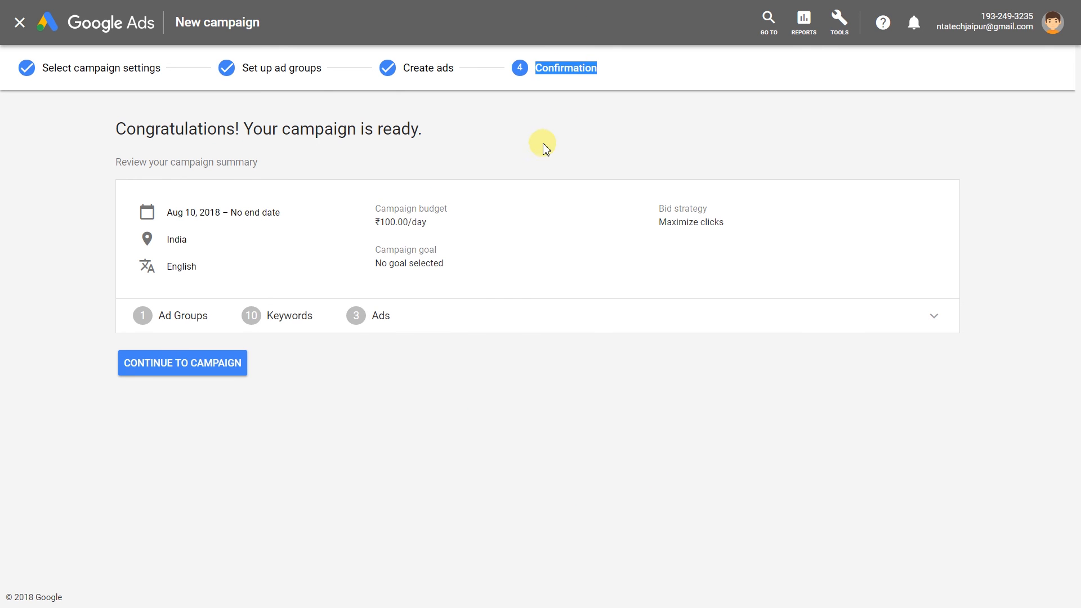
Review the campaign-ready summary: daily budget, Maximize clicks bidding and no goal selected.
drag(115, 128, 428, 130)
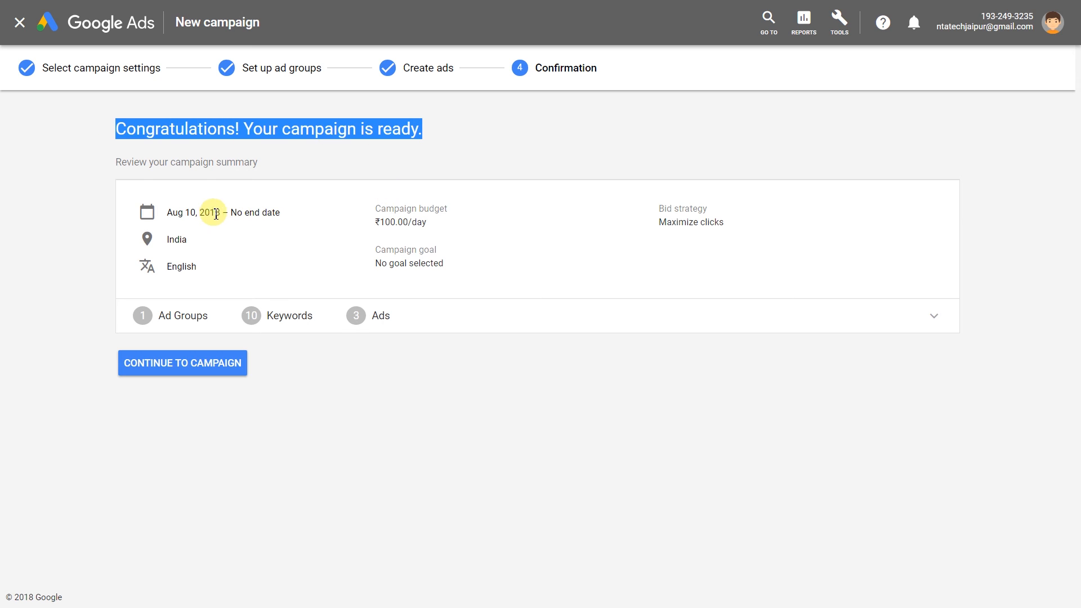
double_click(387, 220)
double_click(678, 224)
double_click(715, 224)
click(676, 257)
double_click(418, 250)
triple_click(374, 261)
click(345, 262)
Expand the ad group summary to check its ad and keywords, then continue to the campaign.
click(192, 319)
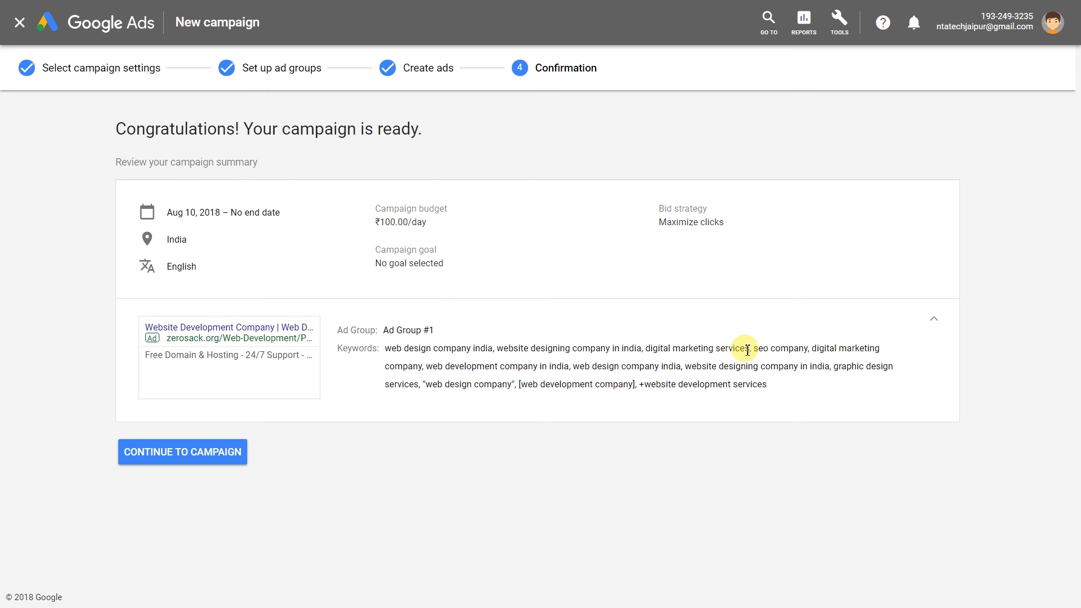
drag(426, 381, 627, 387)
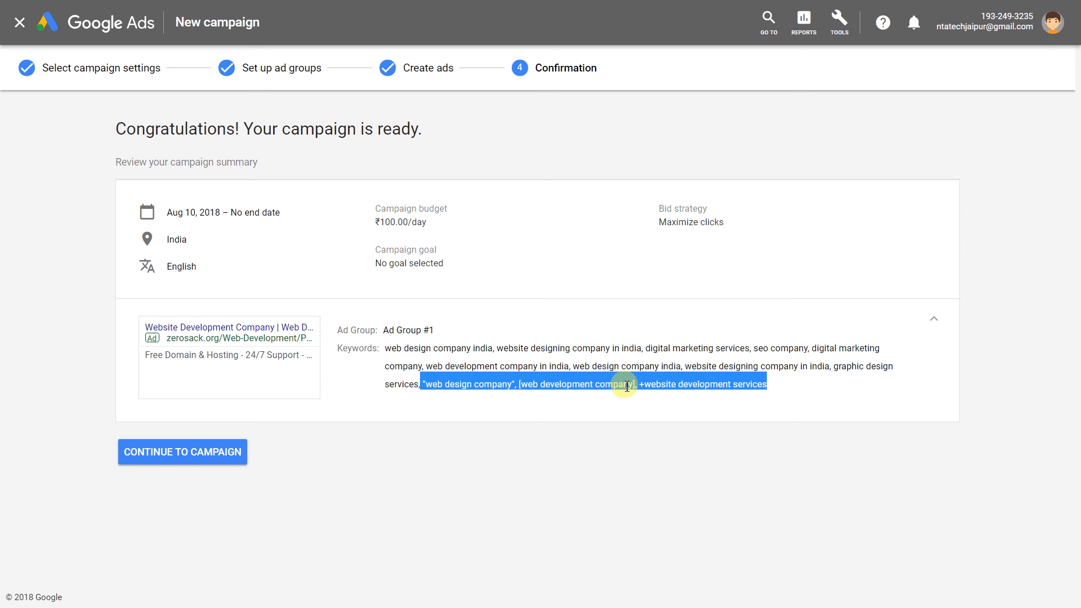
click(212, 461)
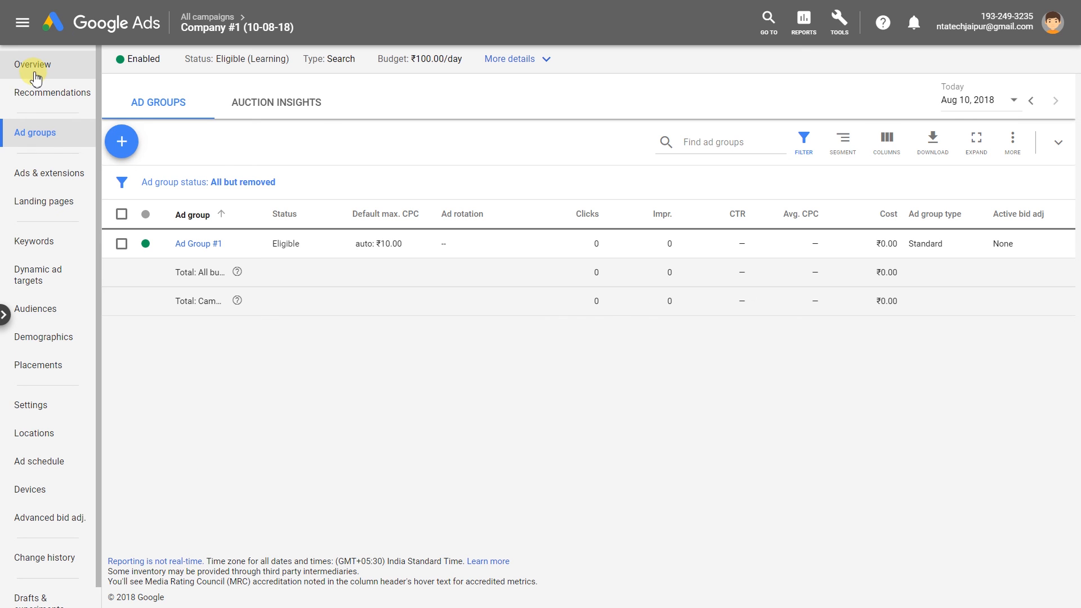
Open Company #1 (10-08-18) Settings and expand Dynamic Search Ads and Additional settings.
click(34, 65)
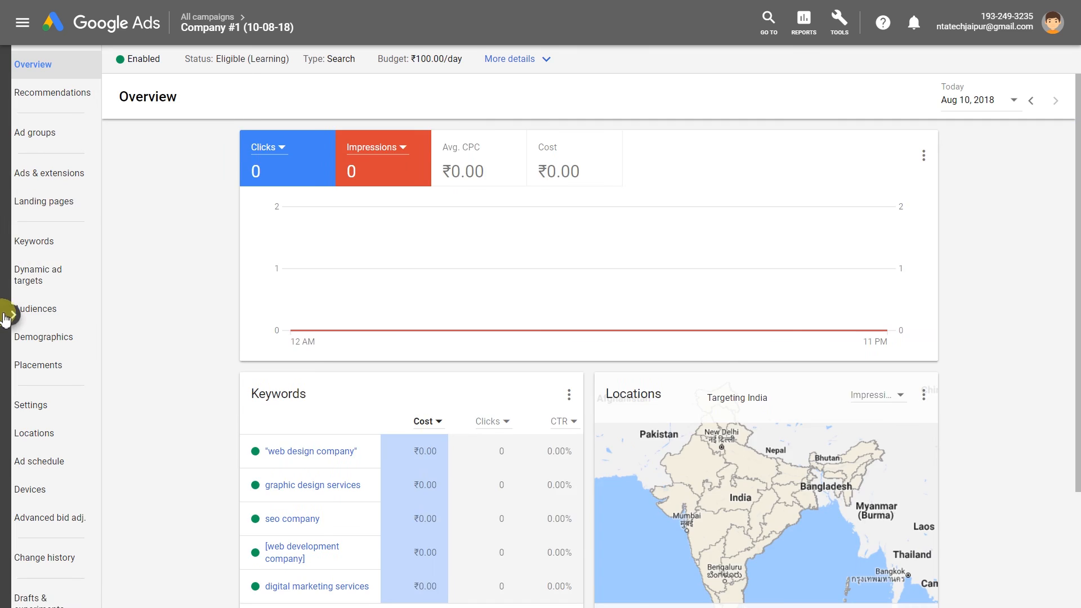
click(7, 315)
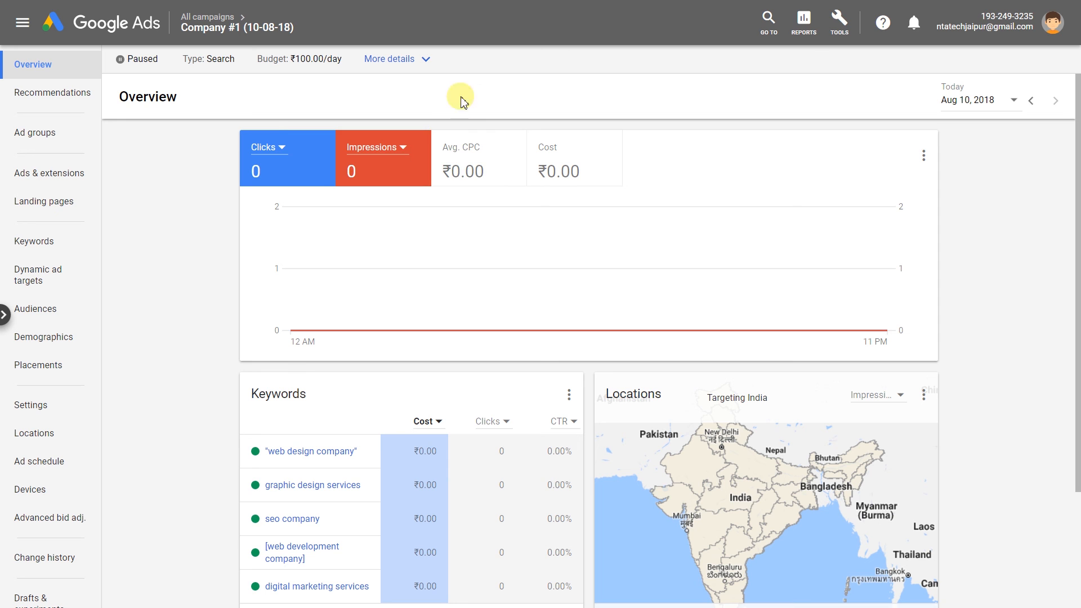
scroll(54, 231, down, 1)
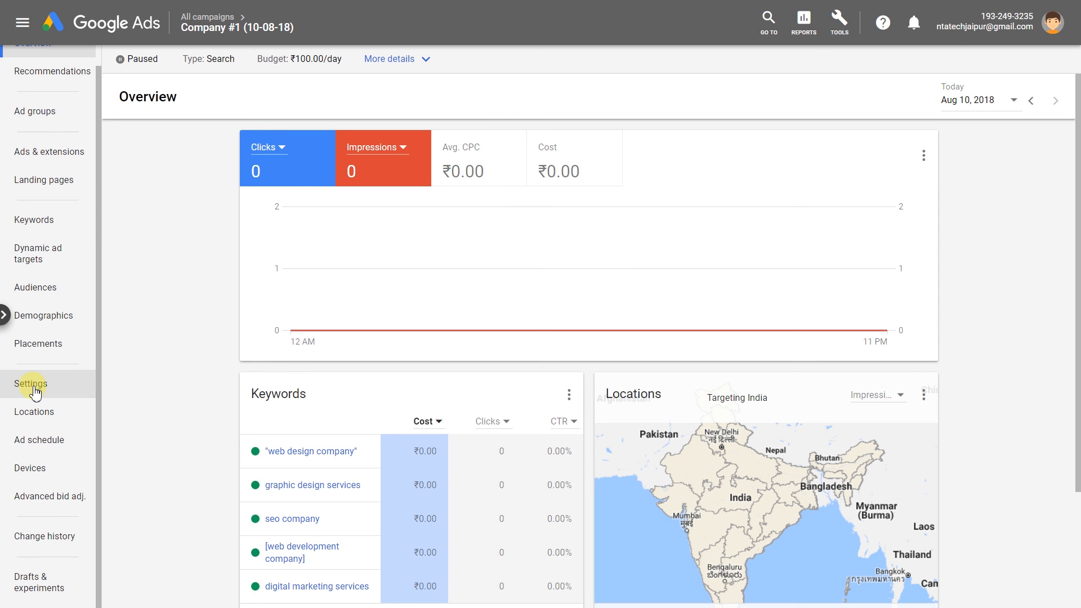
click(25, 383)
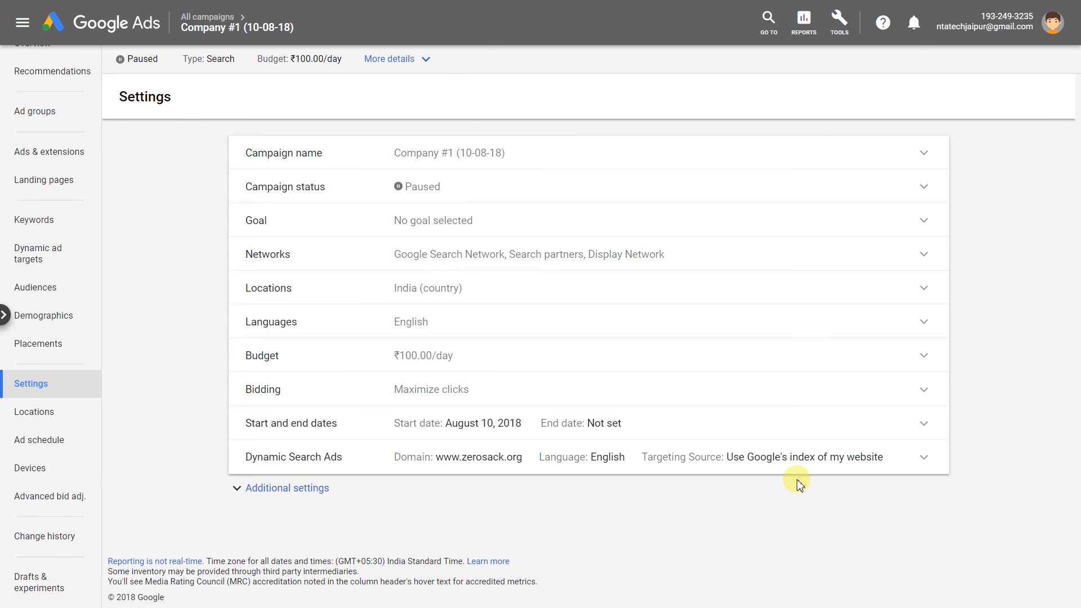
click(791, 457)
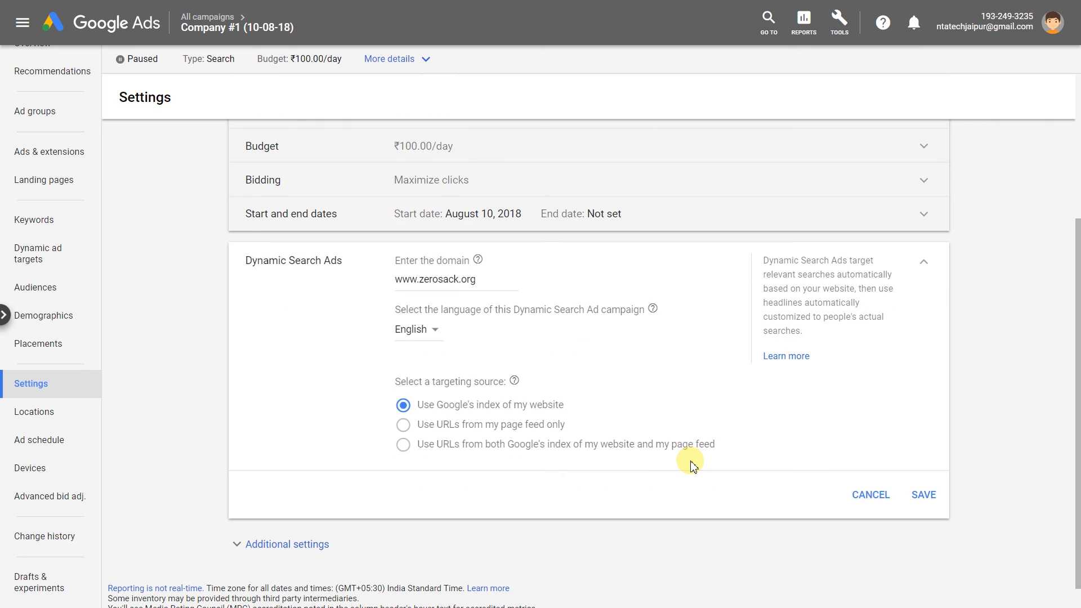
scroll(690, 461, up, 2)
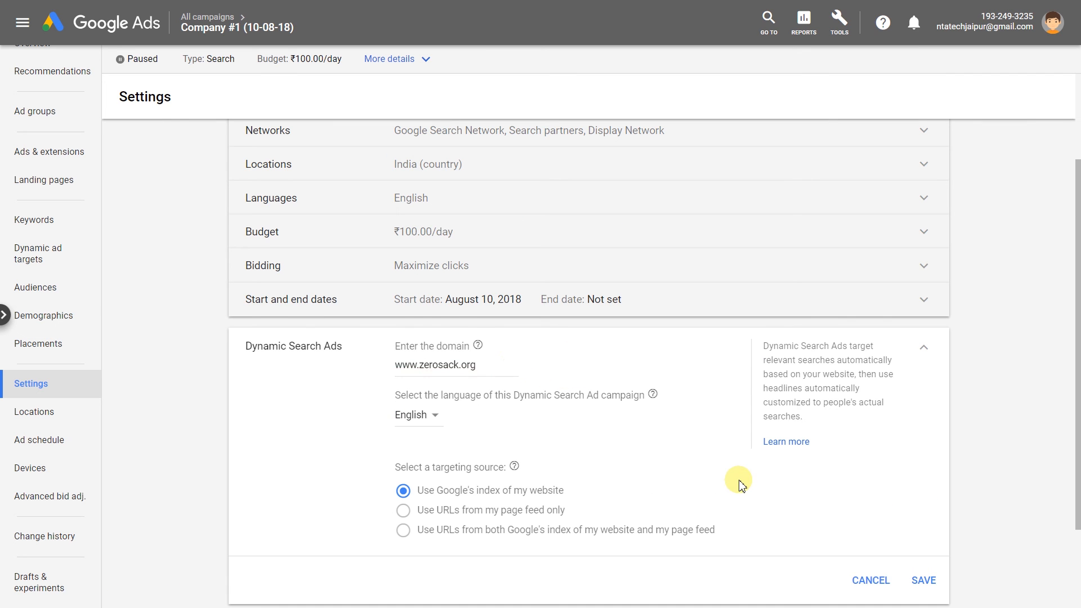
scroll(738, 479, down, 2)
click(330, 514)
scroll(194, 446, up, 4)
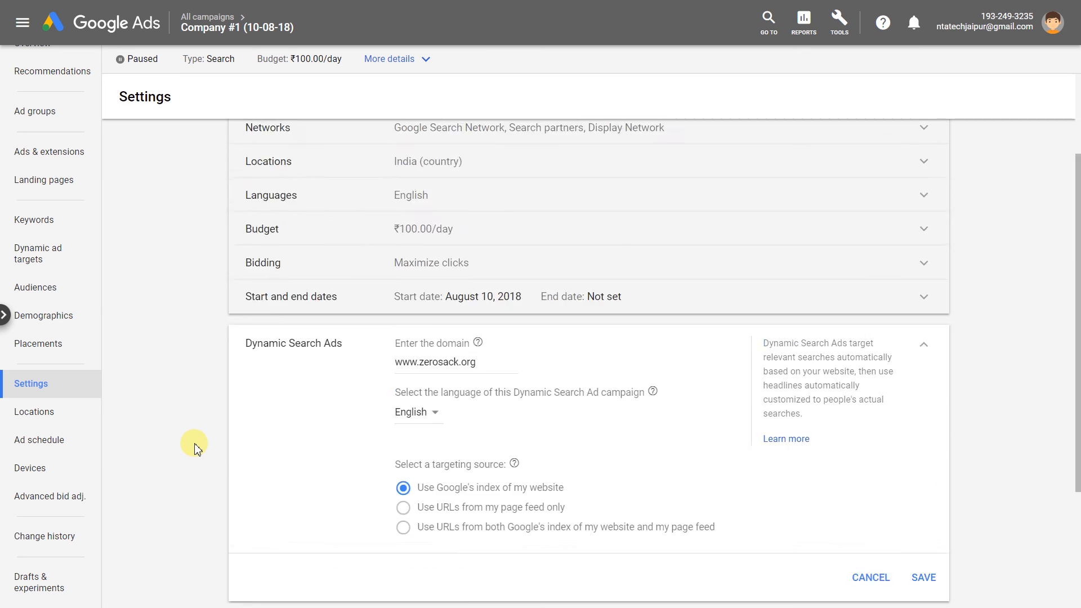